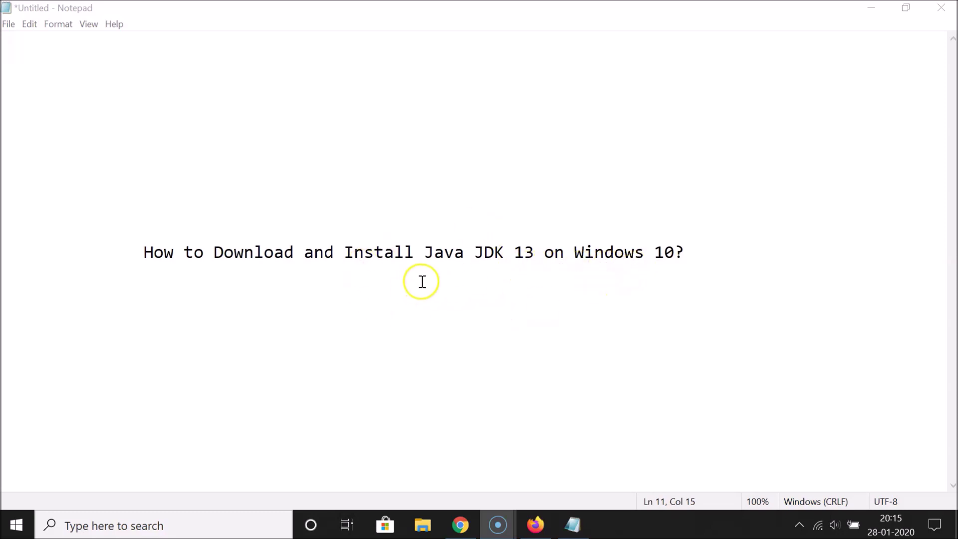
# Minimise the text note, switch to Chrome and go to google.com
pyautogui.click(867, 8)
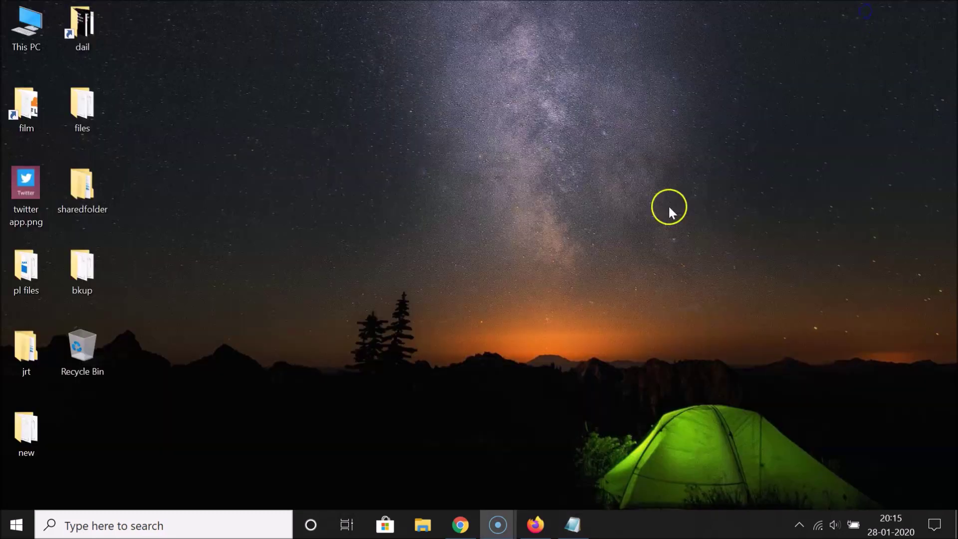
pyautogui.click(460, 524)
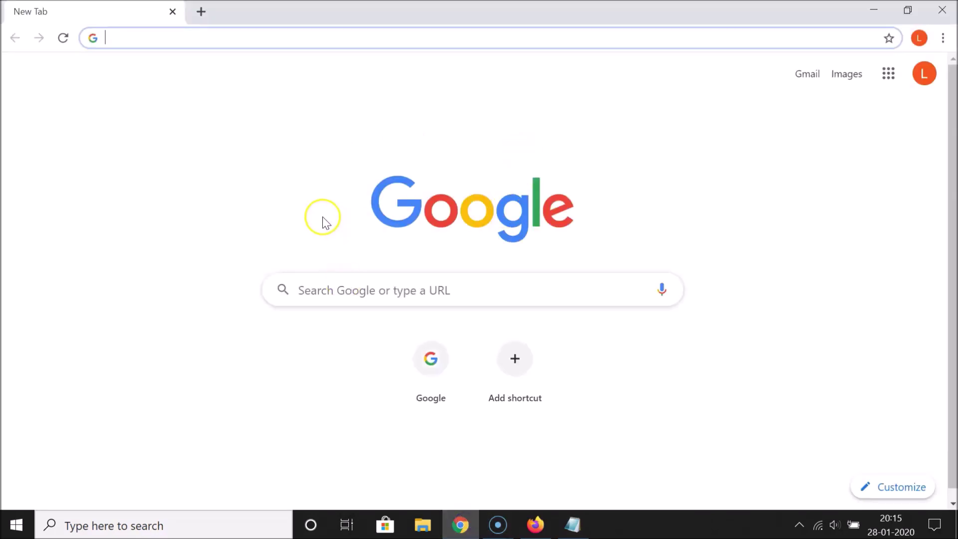
pyautogui.click(298, 40)
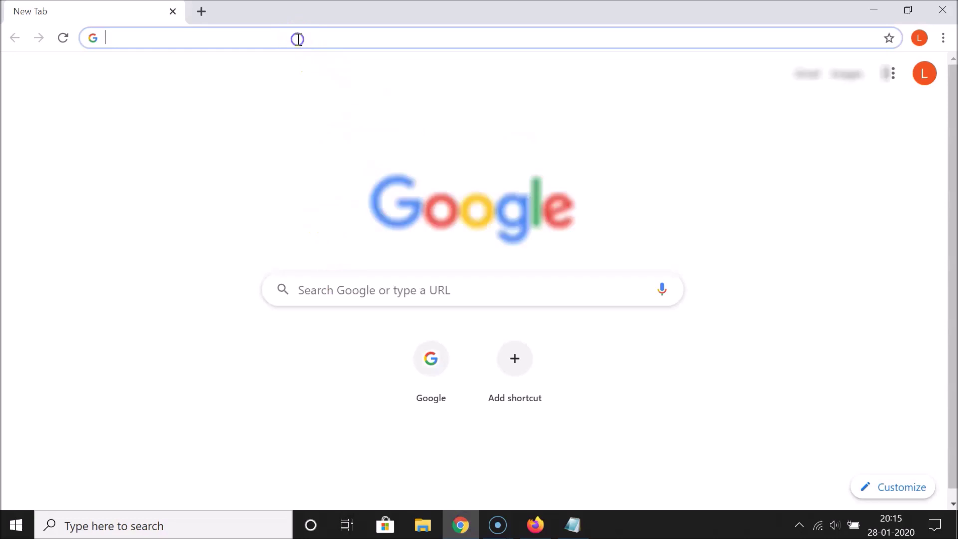
pyautogui.write('google.c')
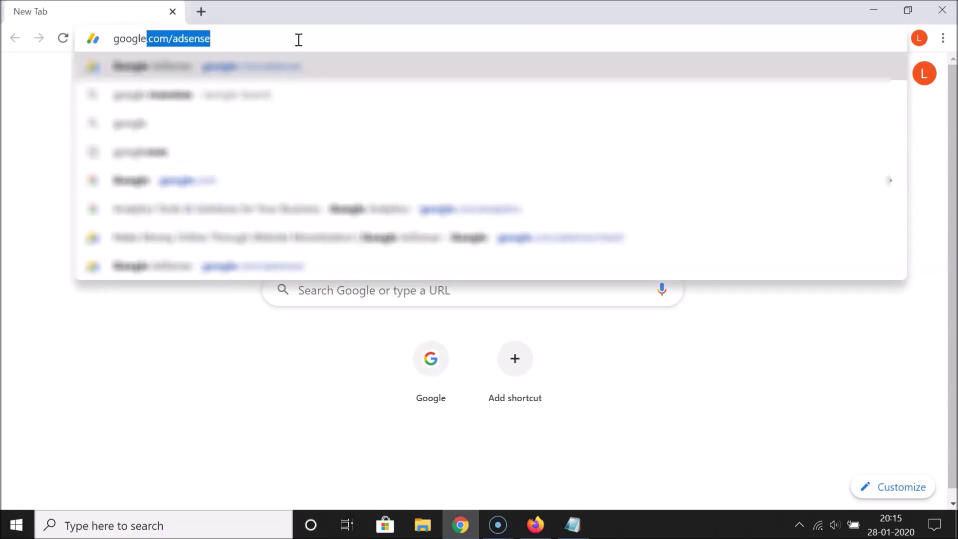
pyautogui.write('om')
pyautogui.press('Return')
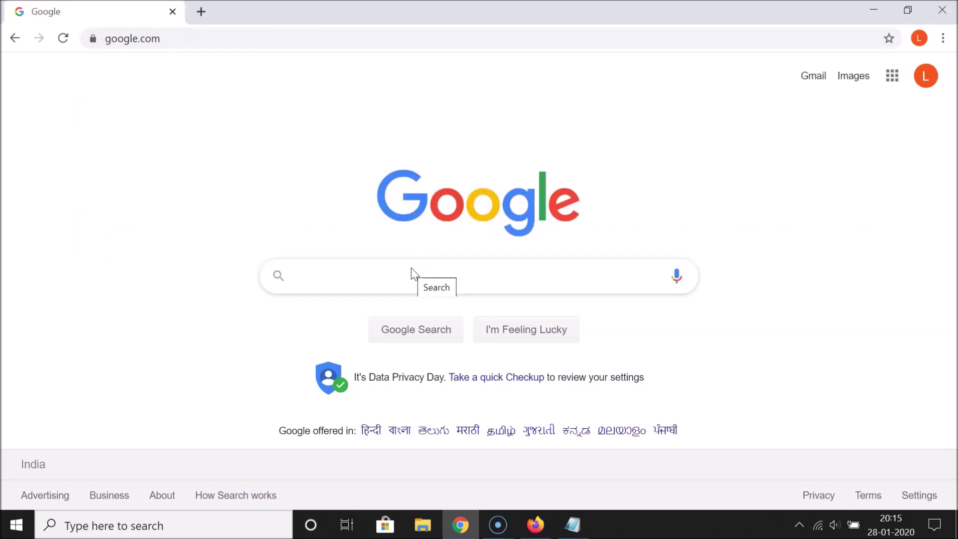
# Search Google for "java jdk 13 download" and open Oracle's Java SE Development Kit 13 Downloads page from the results
pyautogui.write('jav')
pyautogui.press('BackSpace')
pyautogui.write('a jdk 13')
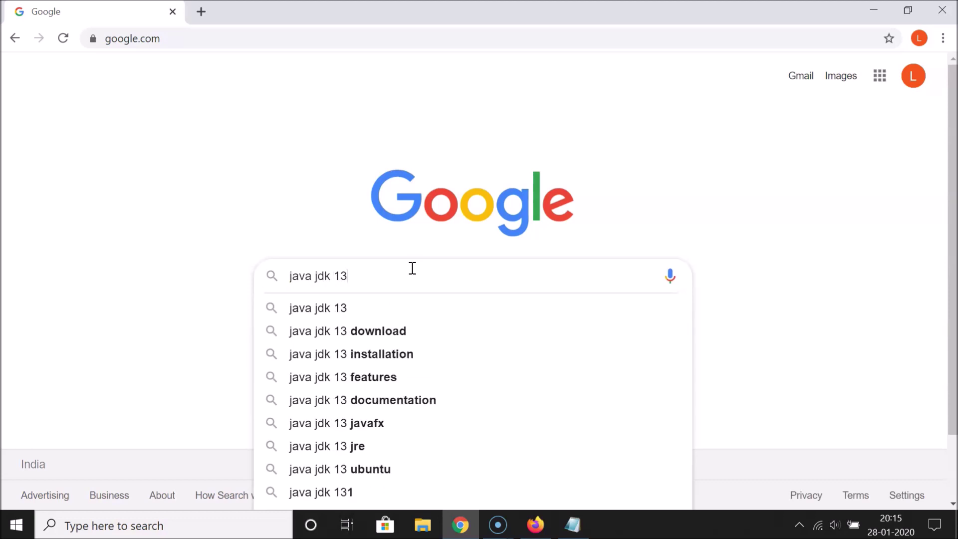
pyautogui.write(' download')
pyautogui.press('Return')
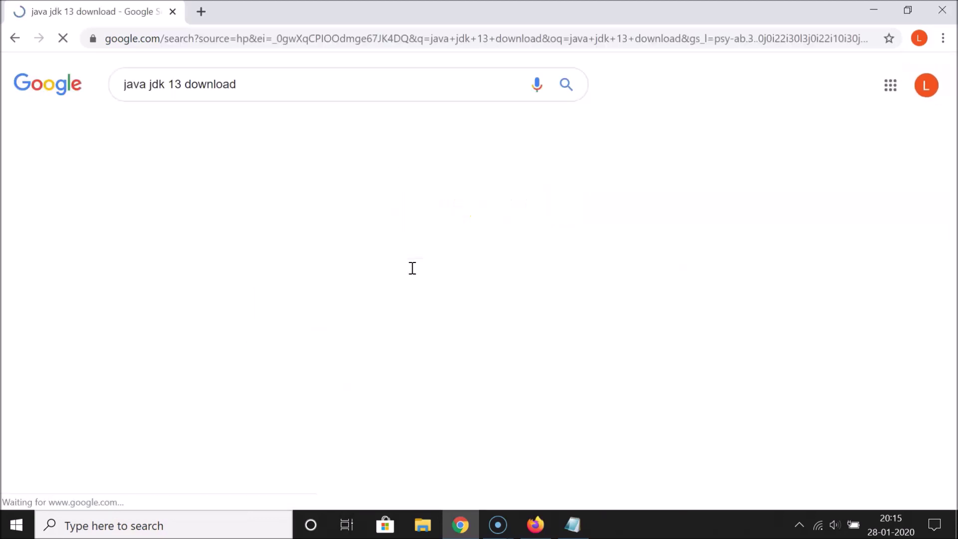
pyautogui.click(191, 195)
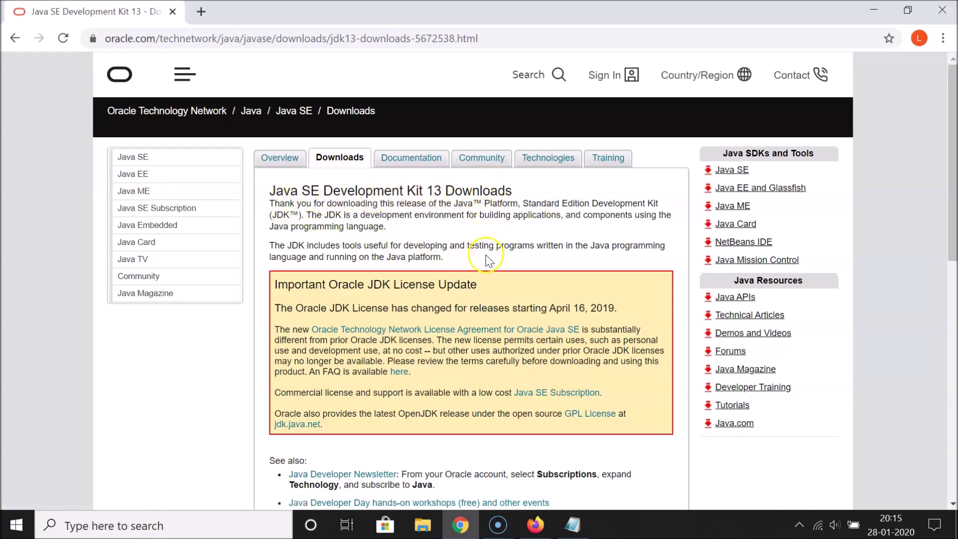
# Read through the Oracle Technology Network License Agreement for Java SE Development Kit 13.0.2 and close it
pyautogui.scroll(-5, 487, 257)
pyautogui.scroll(-1, 486, 257)
pyautogui.scroll(-1, 485, 256)
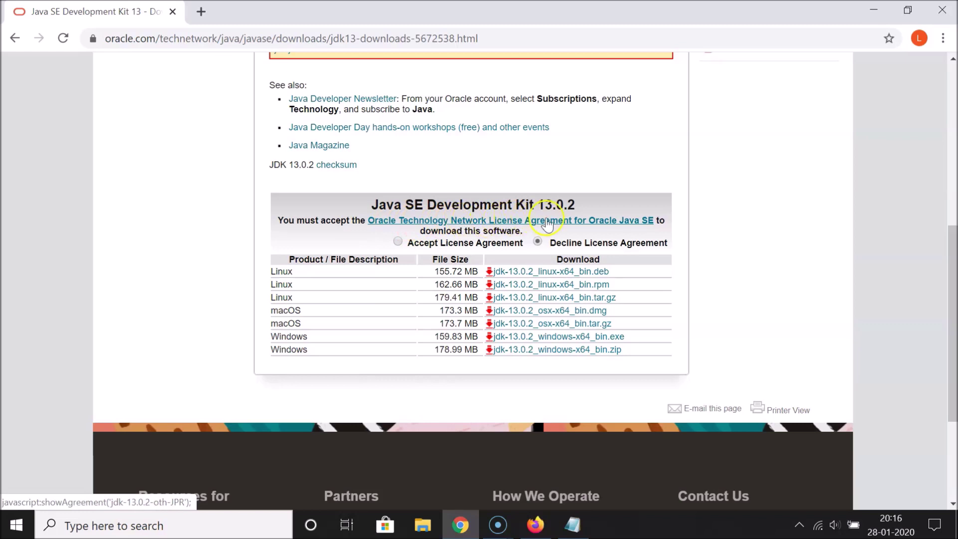
pyautogui.click(648, 219)
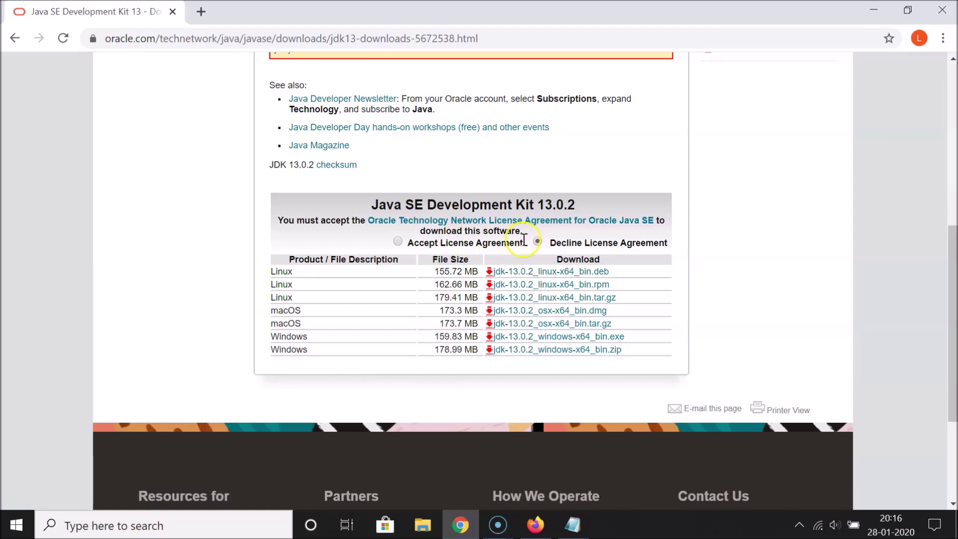
pyautogui.click(440, 222)
pyautogui.scroll(-10, 521, 277)
pyautogui.scroll(-5, 522, 285)
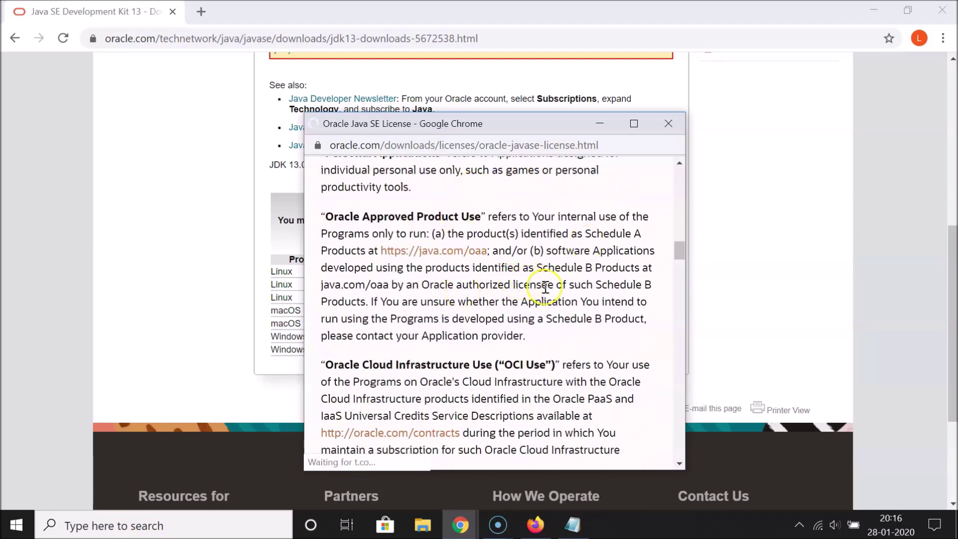
pyautogui.click(660, 126)
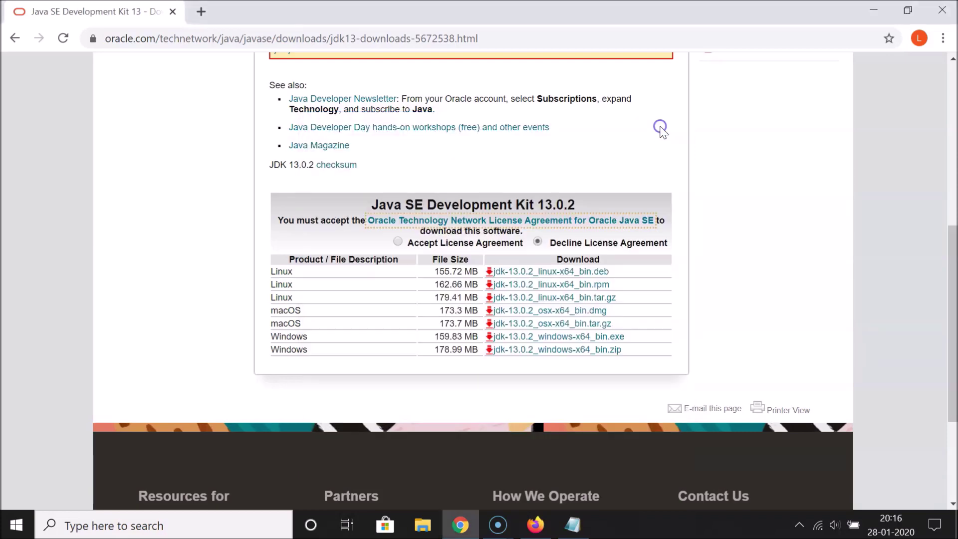
# Accept the license agreement and download jdk-13.0.2_windows-x64_bin.exe to the Desktop
pyautogui.click(398, 242)
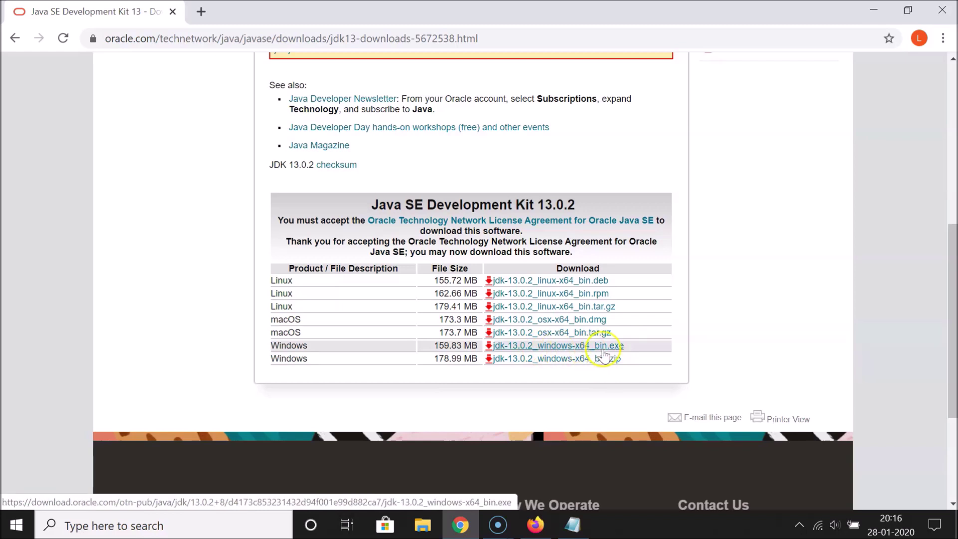
pyautogui.click(554, 349)
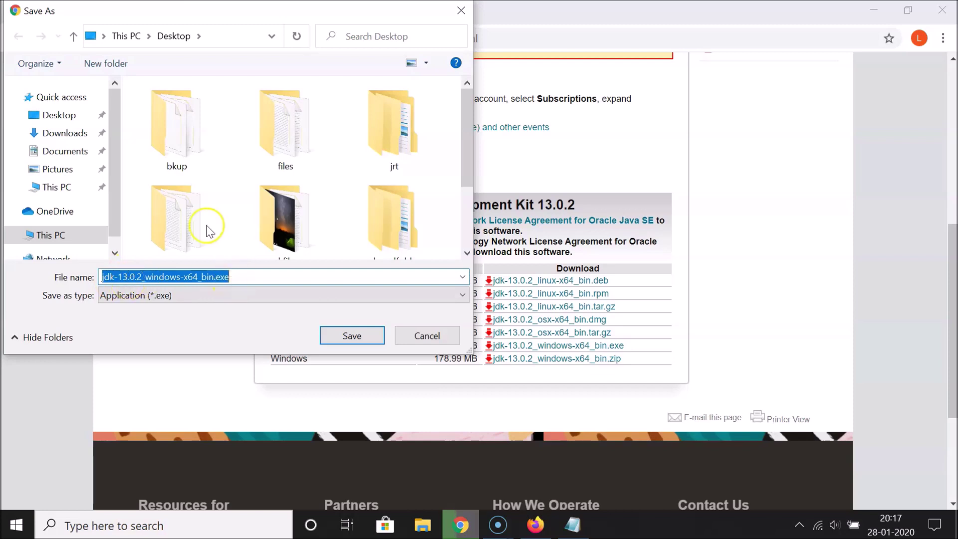
pyautogui.click(58, 118)
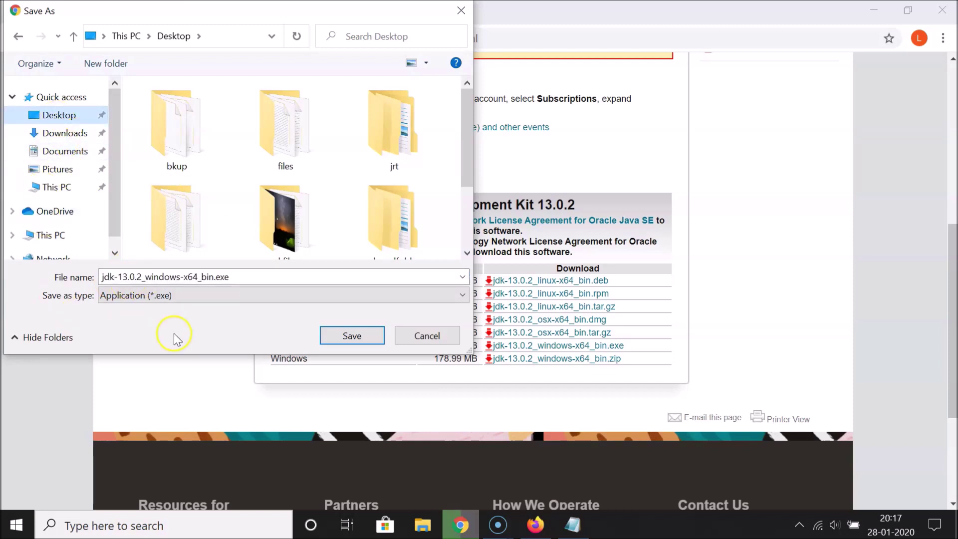
pyautogui.click(353, 337)
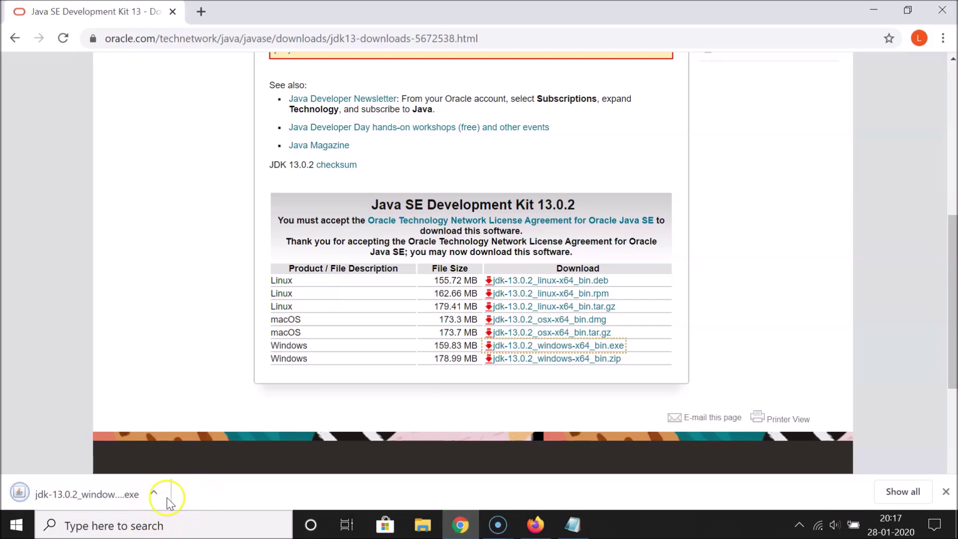
# Minimise the browser, move the downloaded JDK 13.0.2 installer to an empty area of the desktop and launch it
pyautogui.click(76, 494)
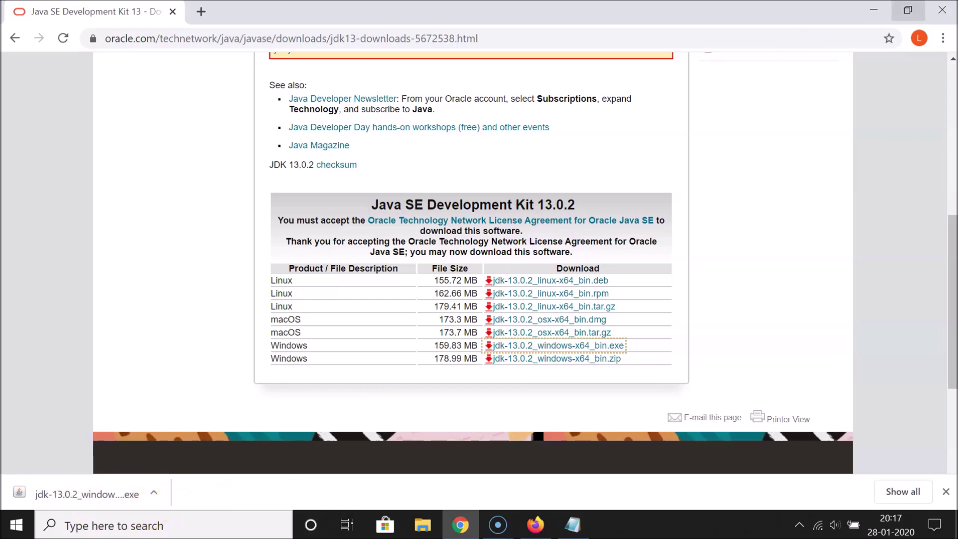
pyautogui.click(873, 10)
pyautogui.click(80, 433)
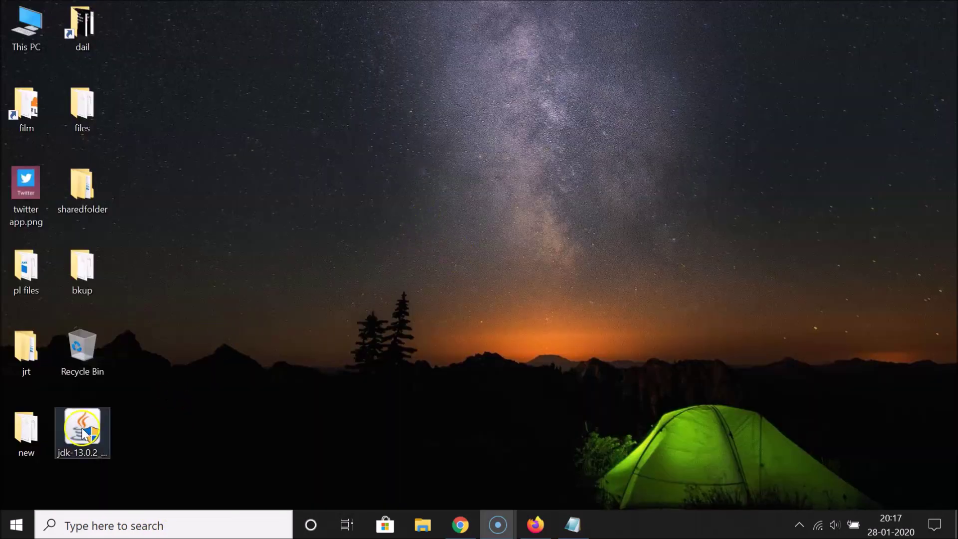
pyautogui.moveTo(80, 433); pyautogui.dragTo(252, 195)
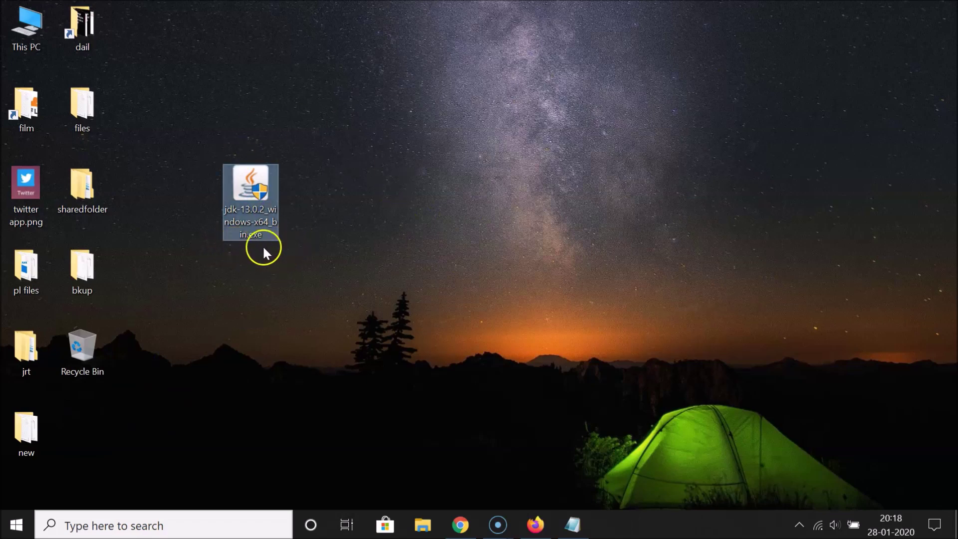
pyautogui.doubleClick(251, 195)
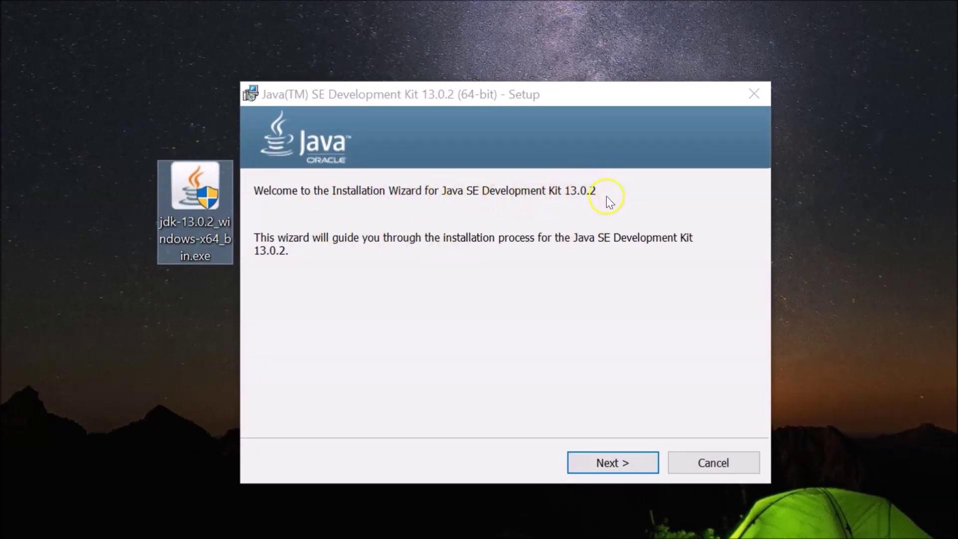
# Install the JDK to the default folder C:\Program Files\Java\jdk-13.0.2\ and close the setup wizard
pyautogui.click(622, 465)
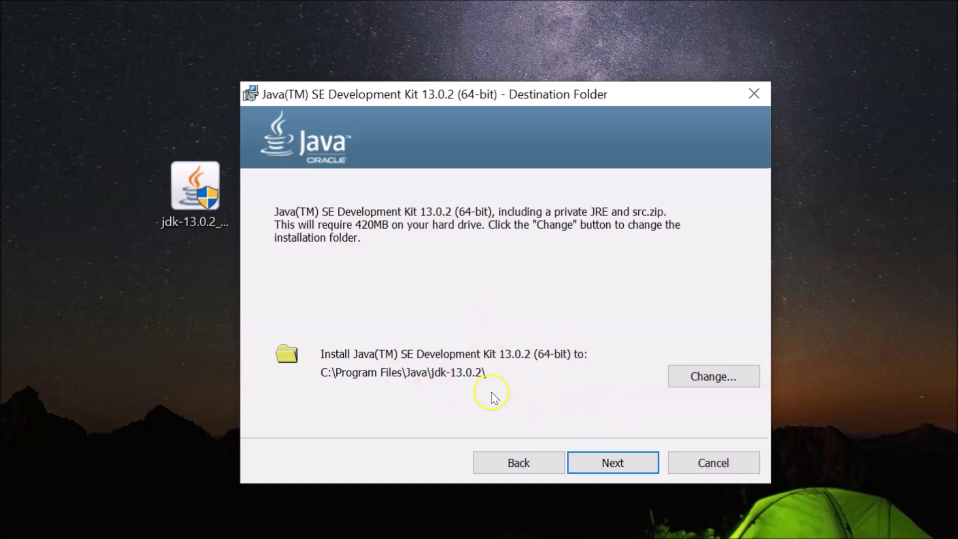
pyautogui.click(684, 380)
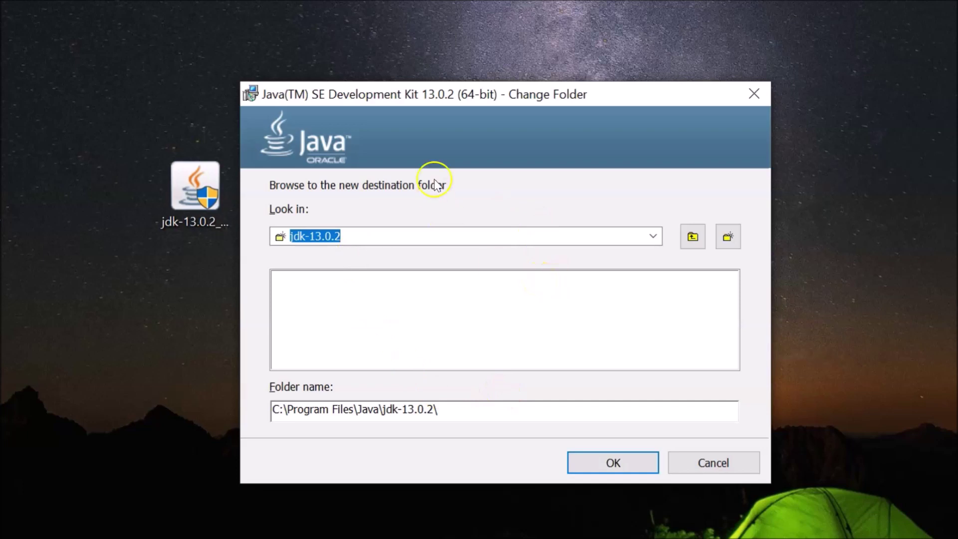
pyautogui.click(702, 465)
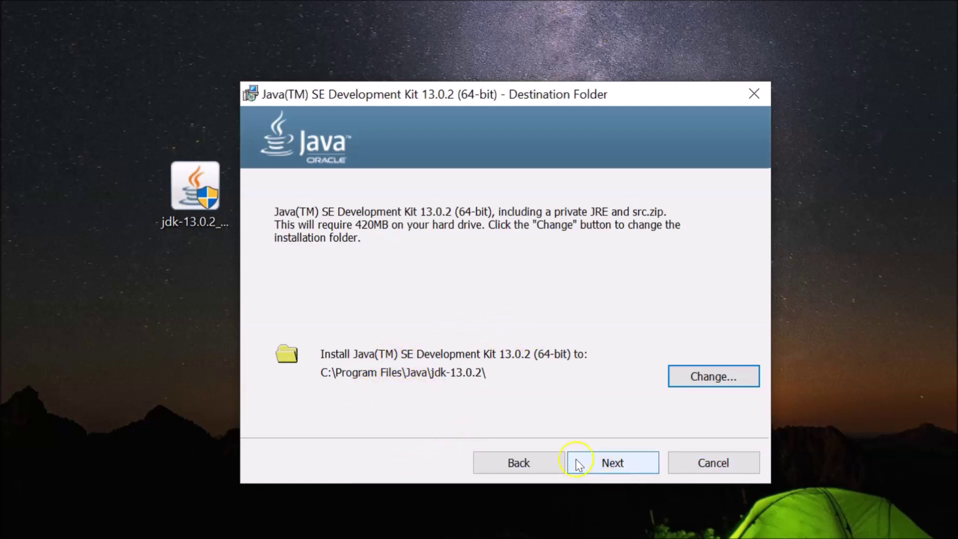
pyautogui.click(609, 453)
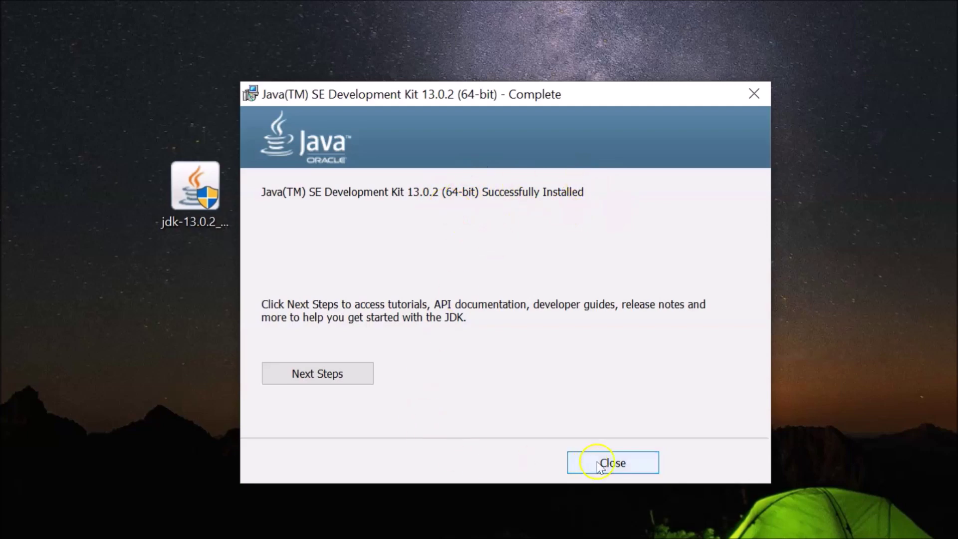
pyautogui.click(634, 468)
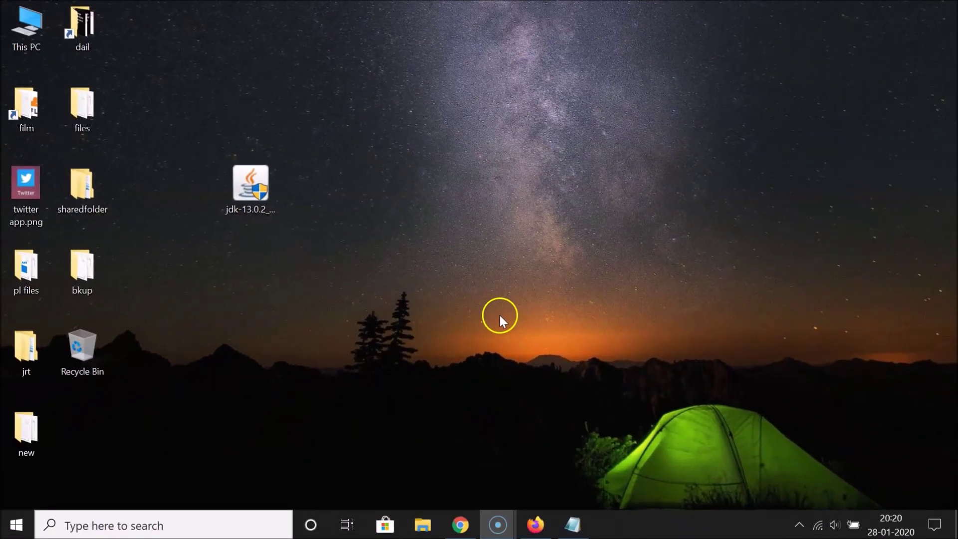
# Browse to C:\Program Files\Java in File Explorer to check for the installed JDK folder, and minimise the window
pyautogui.click(32, 35)
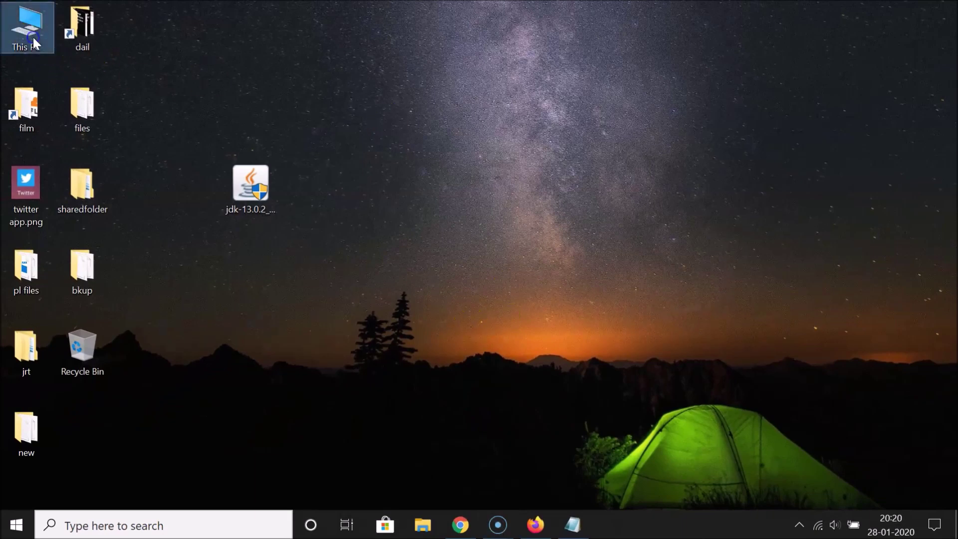
pyautogui.press('Return')
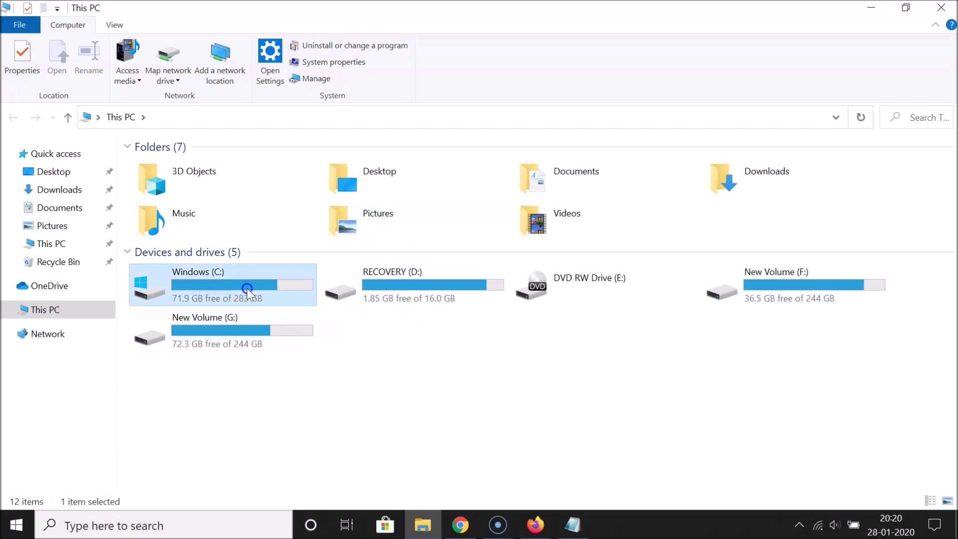
pyautogui.doubleClick(248, 293)
pyautogui.click(195, 259)
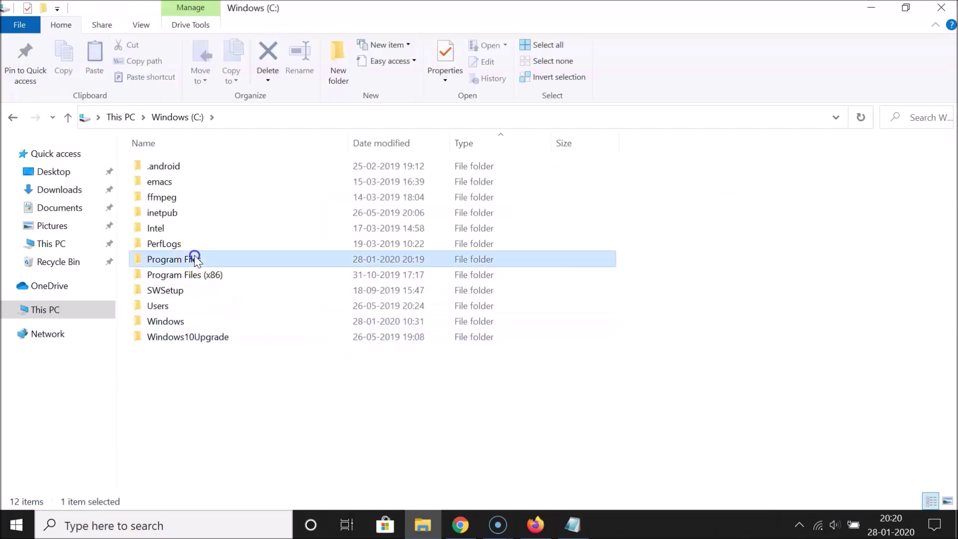
pyautogui.doubleClick(195, 259)
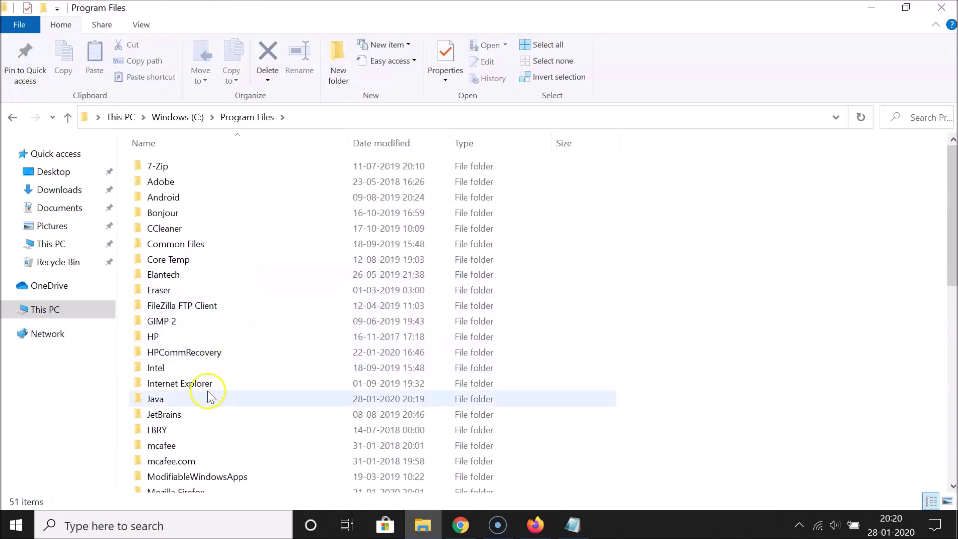
pyautogui.doubleClick(164, 400)
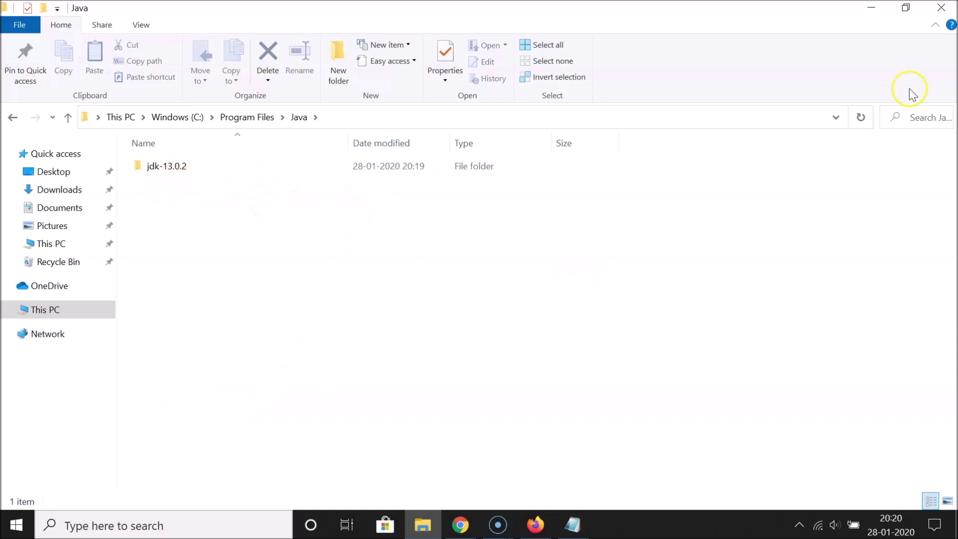
pyautogui.click(871, 7)
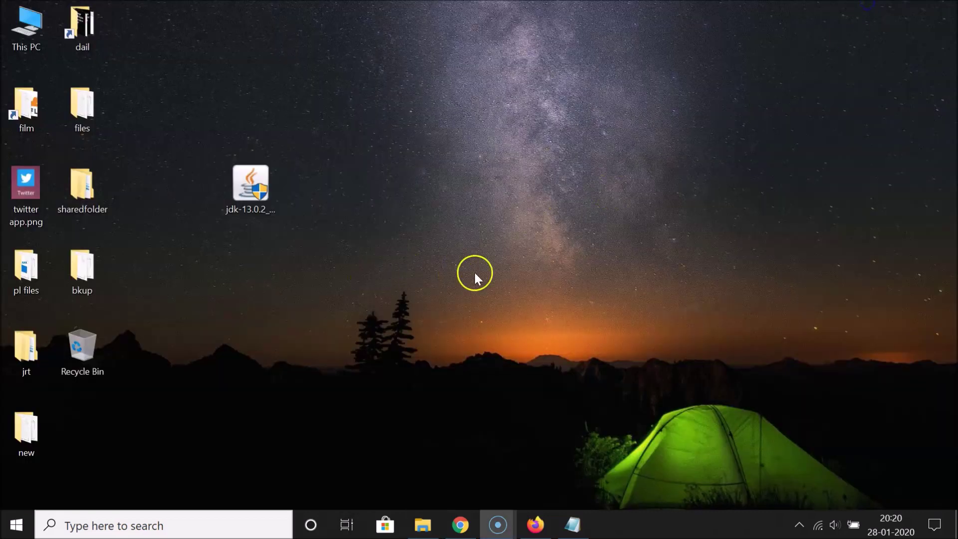
# Move the JDK installer back beside the other desktop icons and open Command Prompt
pyautogui.moveTo(259, 194); pyautogui.dragTo(70, 410)
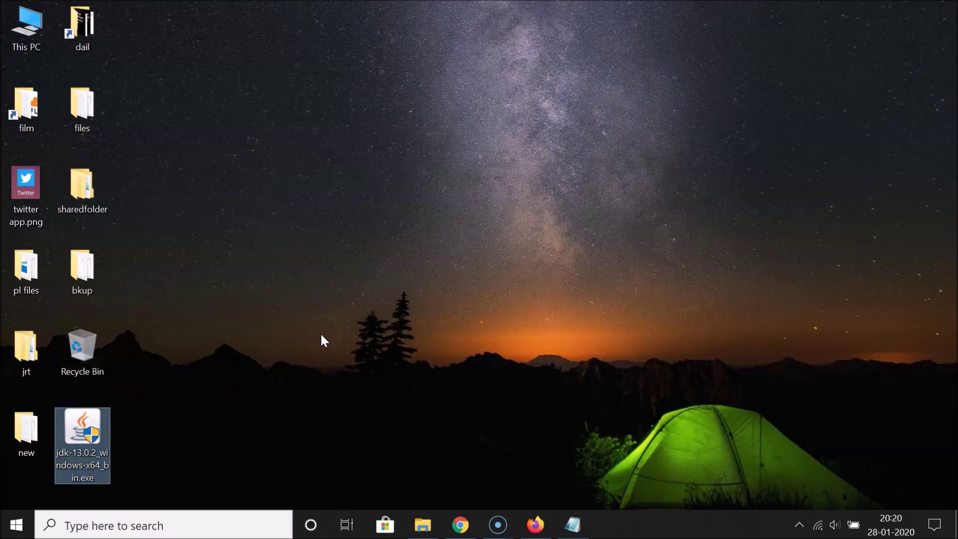
pyautogui.click(193, 528)
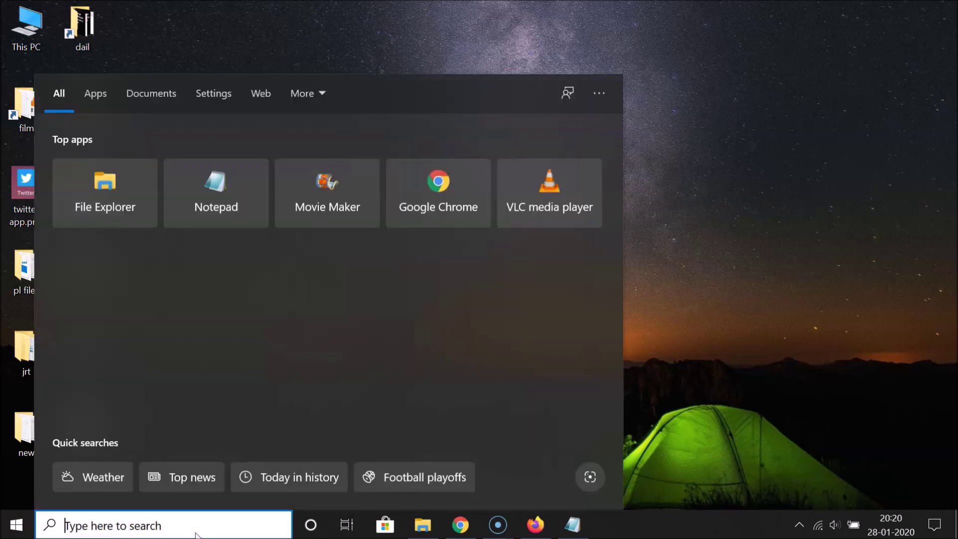
pyautogui.write('cmd')
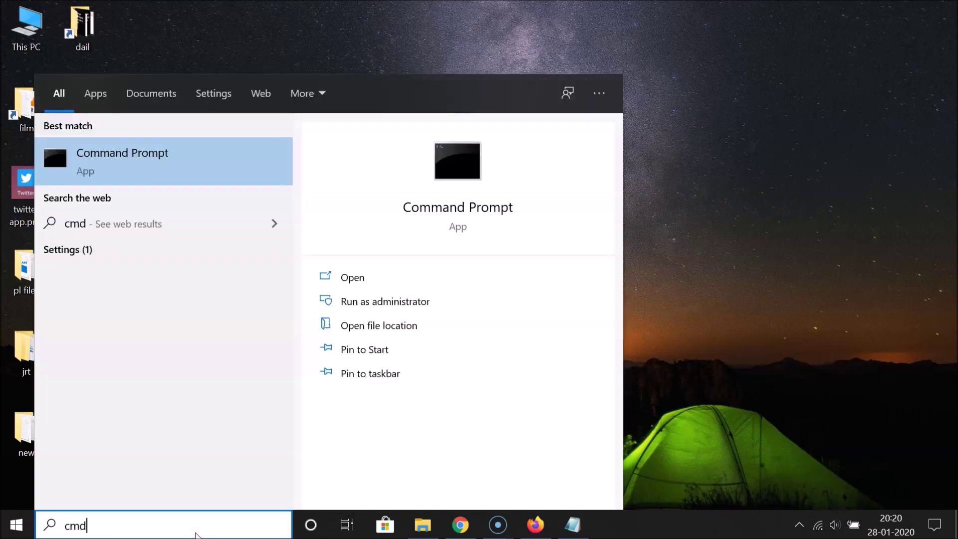
pyautogui.click(149, 172)
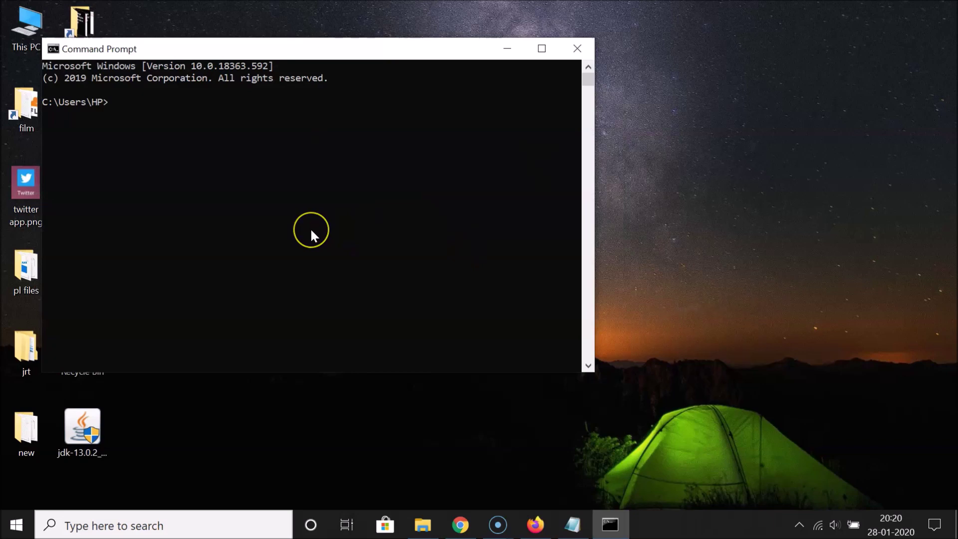
# Run java -version and javac in Command Prompt to check whether the Java commands are recognised
pyautogui.write('java')
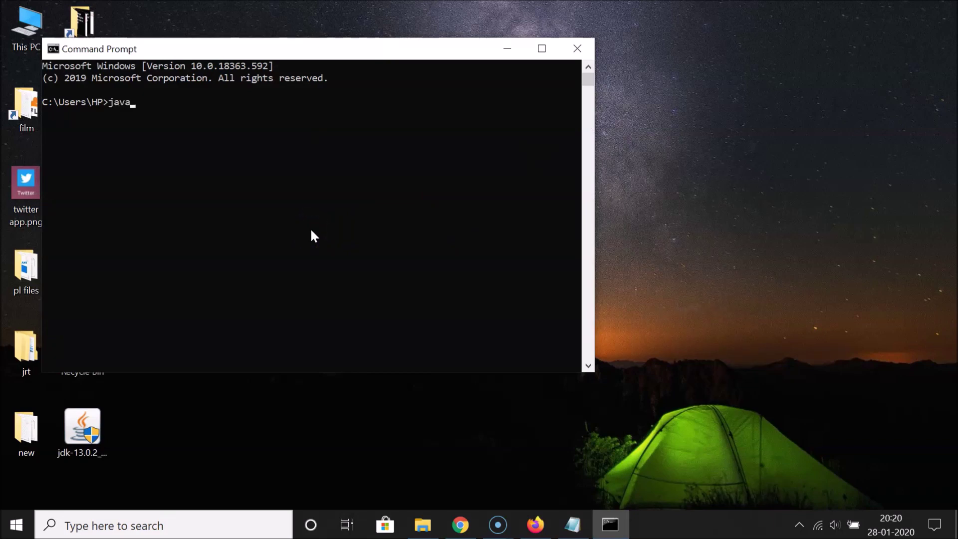
pyautogui.write(' -version')
pyautogui.press('Return')
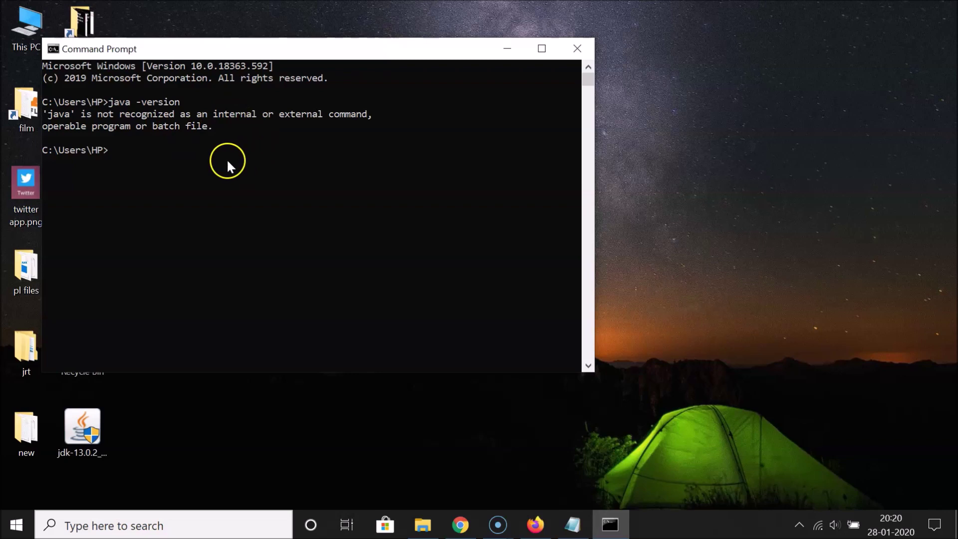
pyautogui.write('javac')
pyautogui.press('Return')
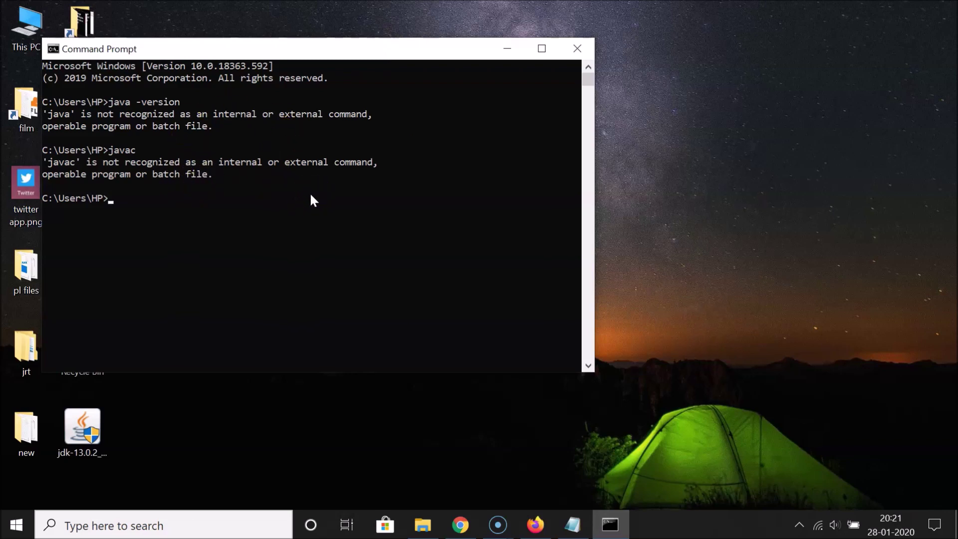
pyautogui.click(244, 134)
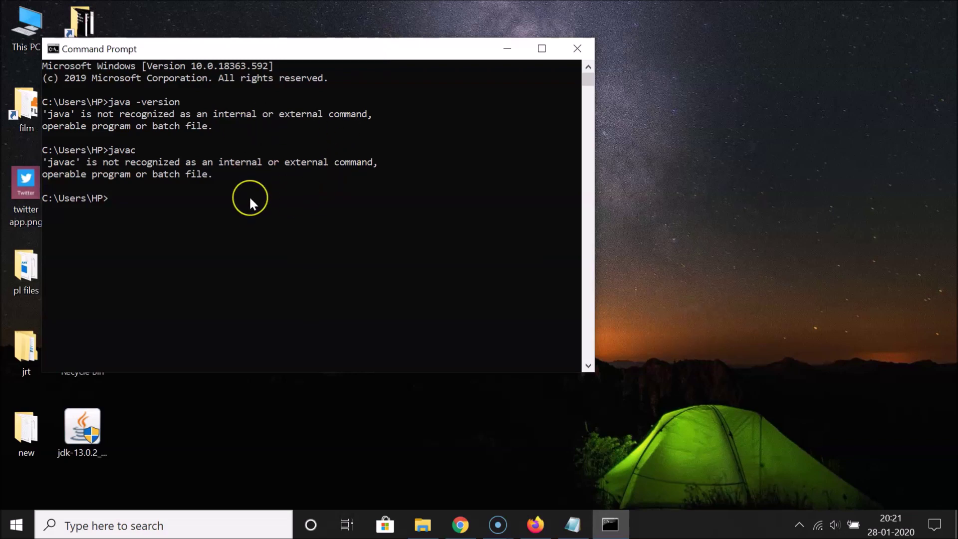
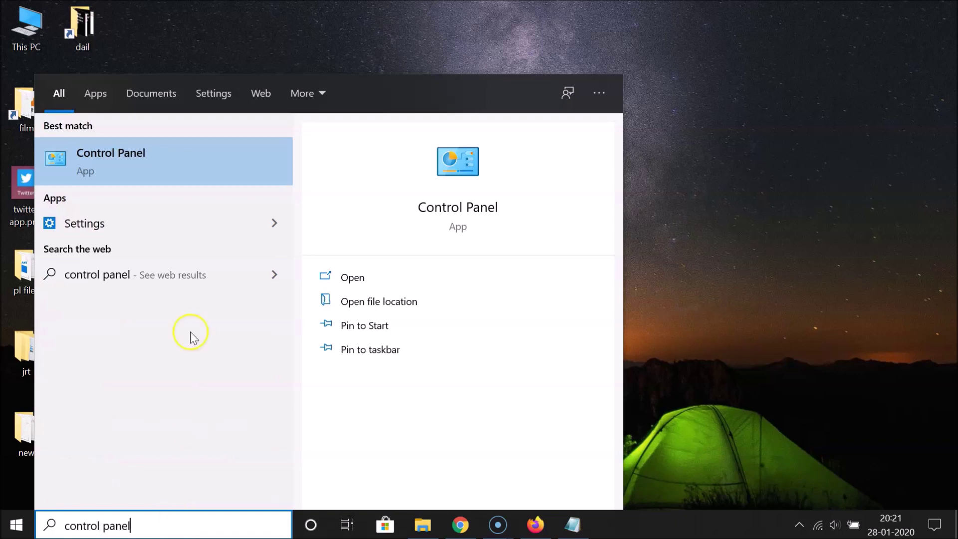
# Open Control Panel, try the large and small icon views, and set the view back to Category
pyautogui.click(124, 171)
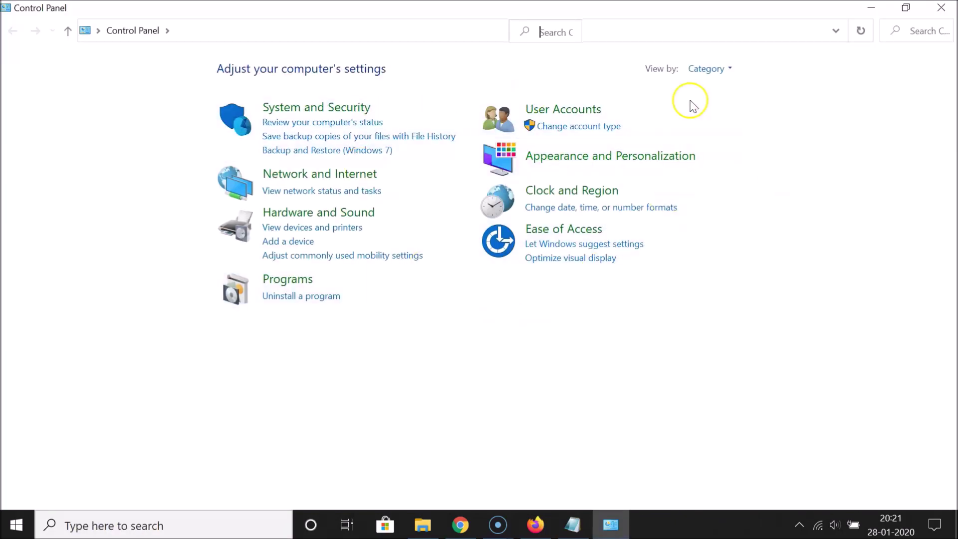
pyautogui.click(698, 71)
pyautogui.click(714, 93)
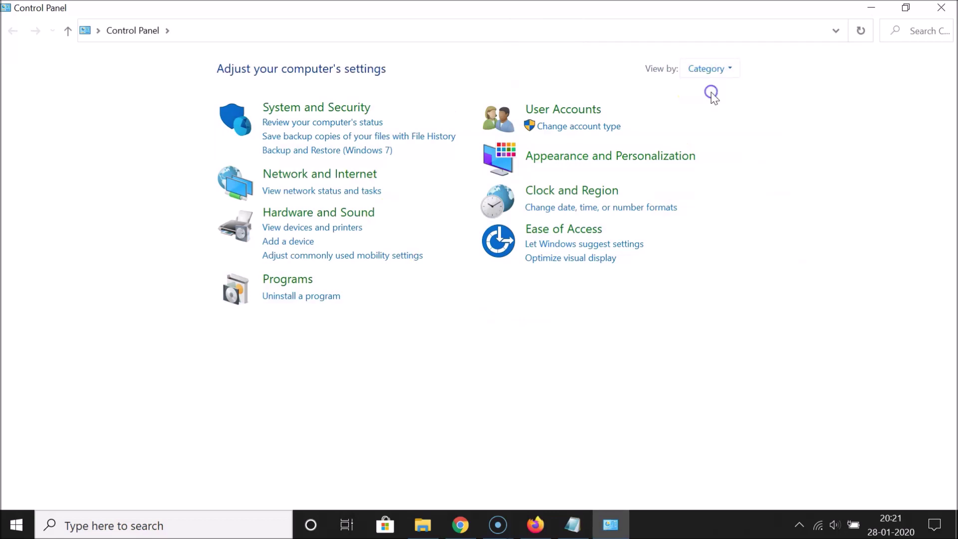
pyautogui.click(707, 73)
pyautogui.click(724, 107)
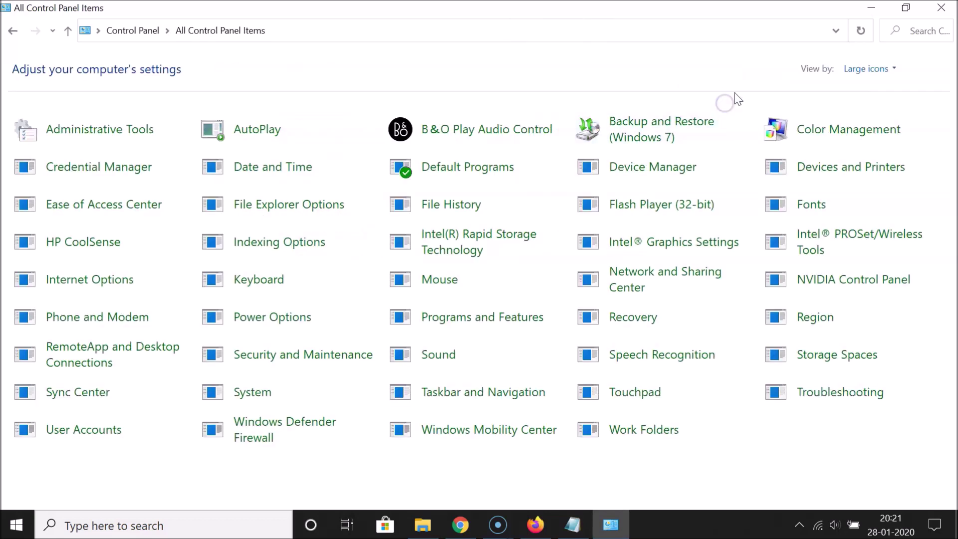
pyautogui.click(866, 68)
pyautogui.click(867, 122)
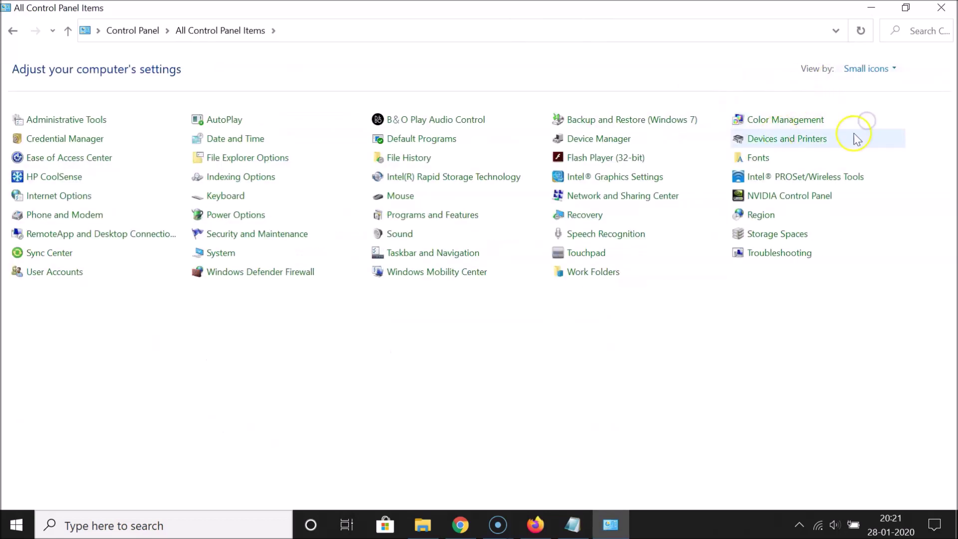
pyautogui.click(864, 69)
pyautogui.click(862, 89)
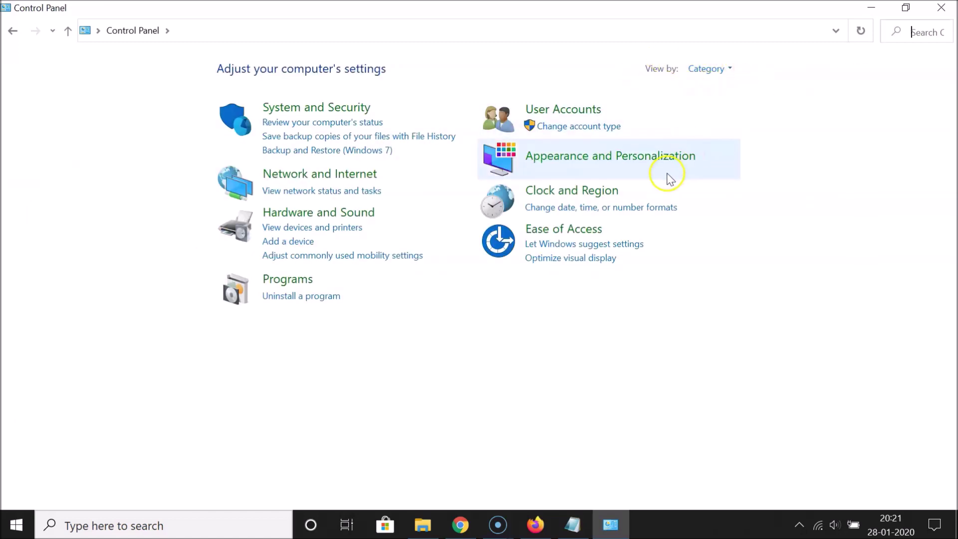
# Open the system Path variable for editing through the advanced system settings' environment variables
pyautogui.click(289, 107)
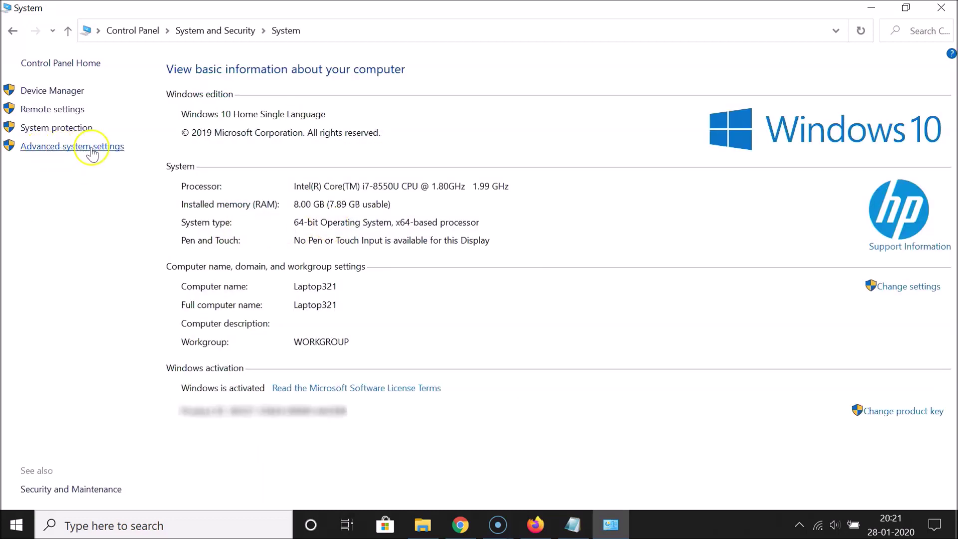
pyautogui.click(82, 147)
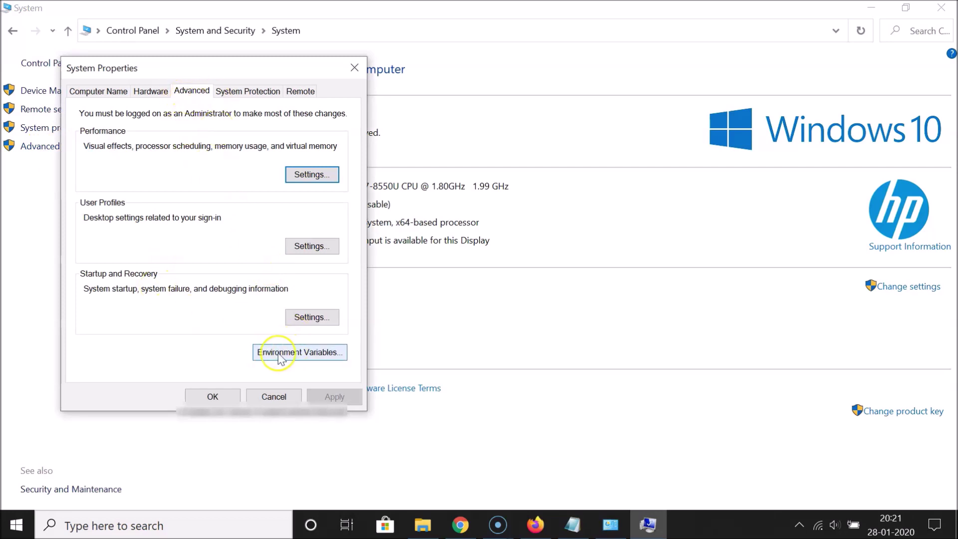
pyautogui.click(307, 353)
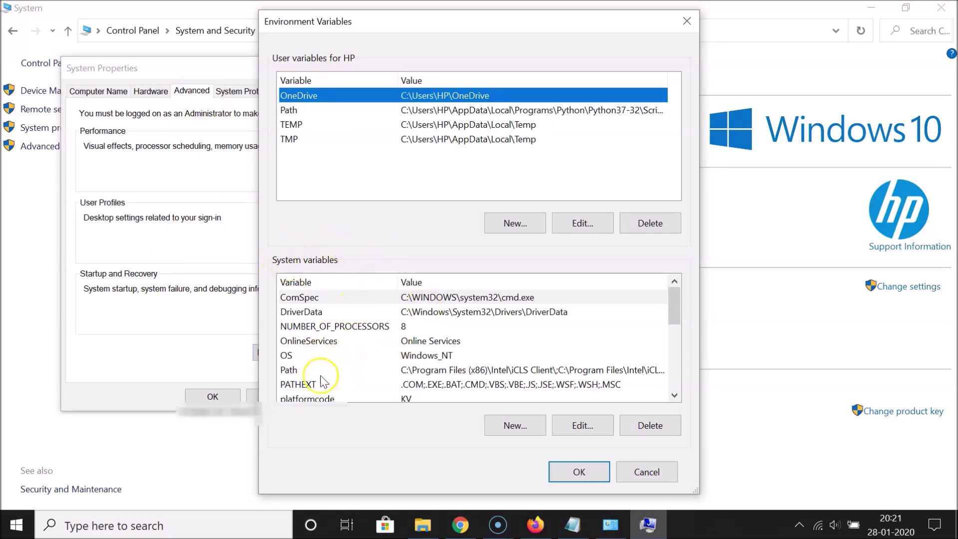
pyautogui.click(294, 372)
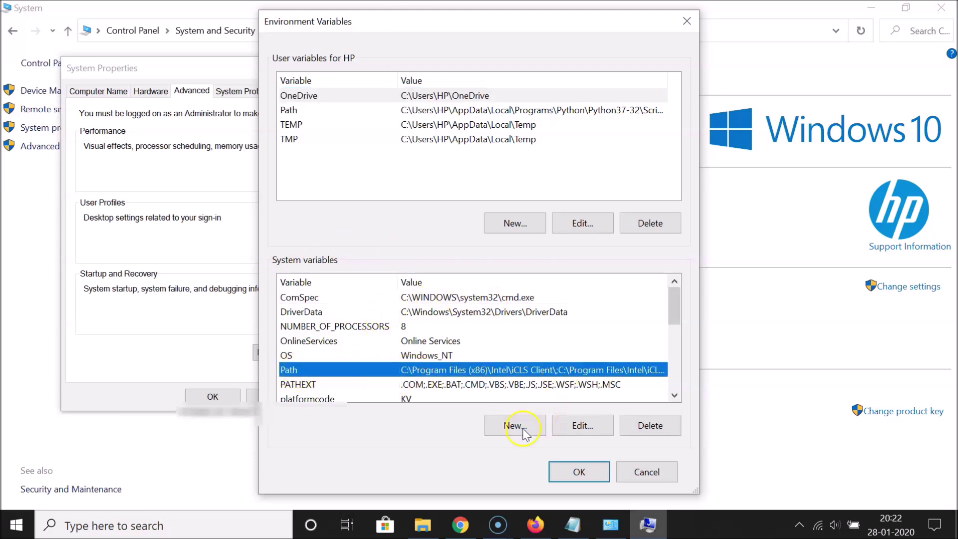
pyautogui.click(580, 426)
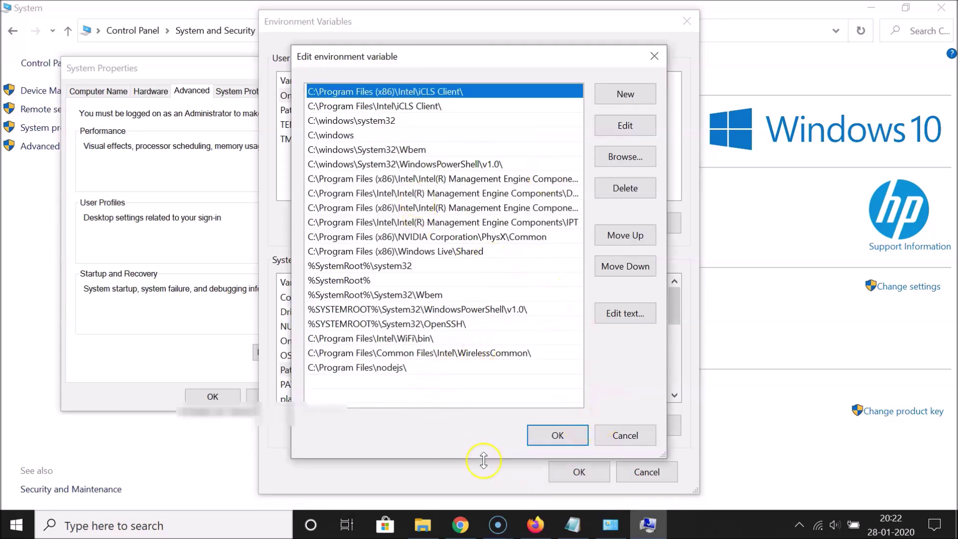
# Switch to File Explorer, browse to C:\Program Files\Java\jdk-13.0.2\bin, copy the folder's full path and minimise the window
pyautogui.click(423, 524)
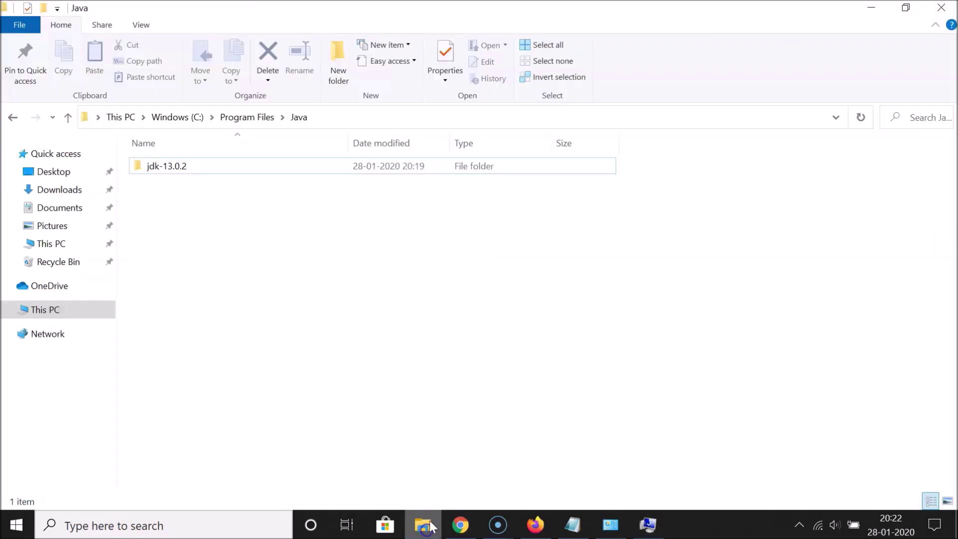
pyautogui.click(177, 119)
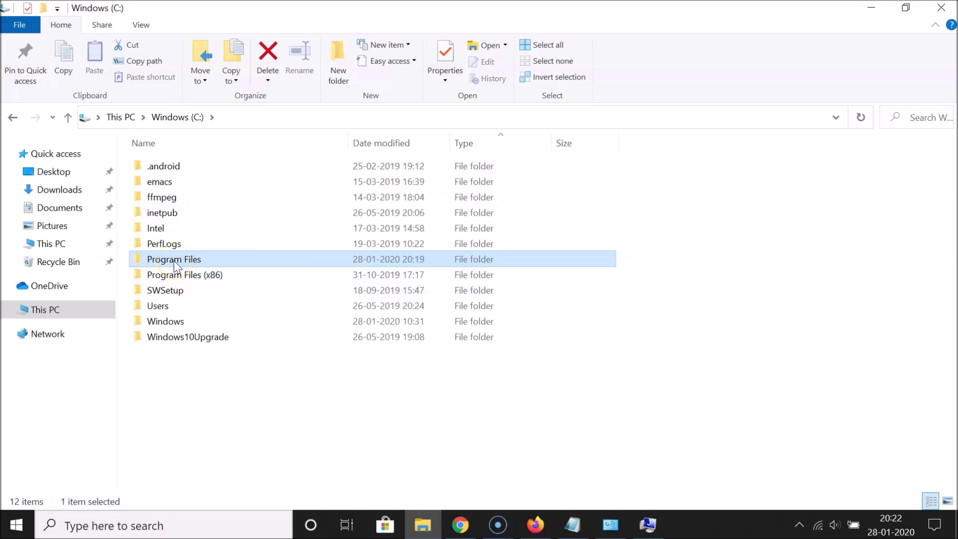
pyautogui.doubleClick(174, 260)
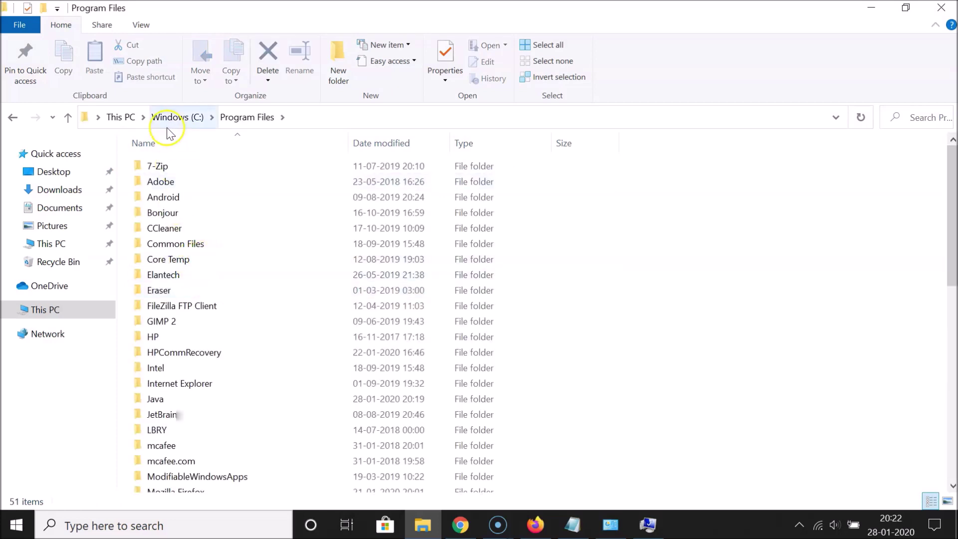
pyautogui.doubleClick(172, 399)
pyautogui.click(174, 167)
pyautogui.doubleClick(174, 168)
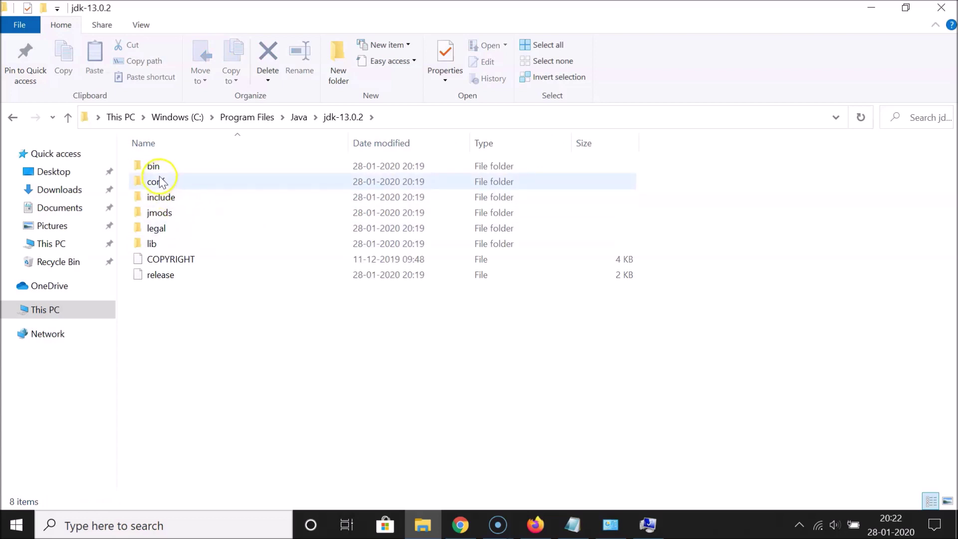
pyautogui.doubleClick(162, 170)
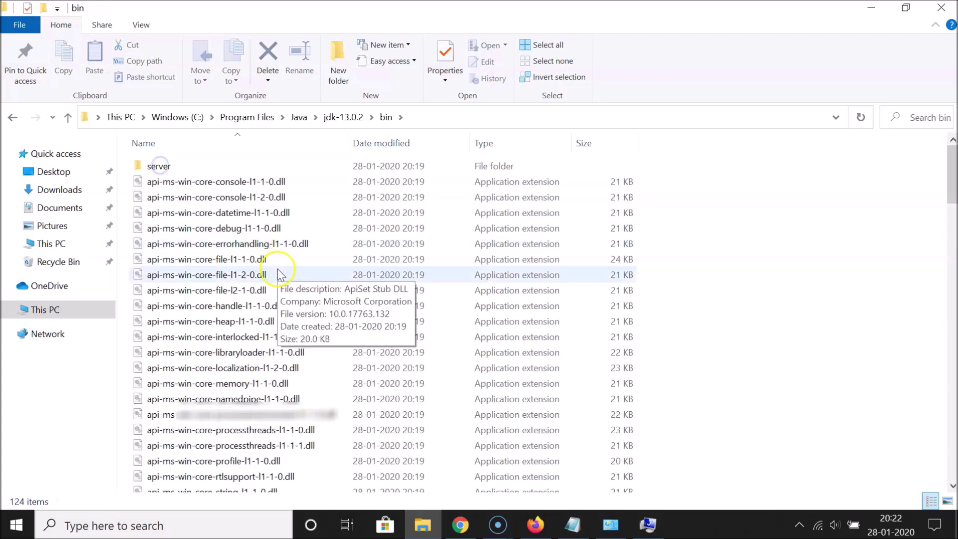
pyautogui.click(419, 117)
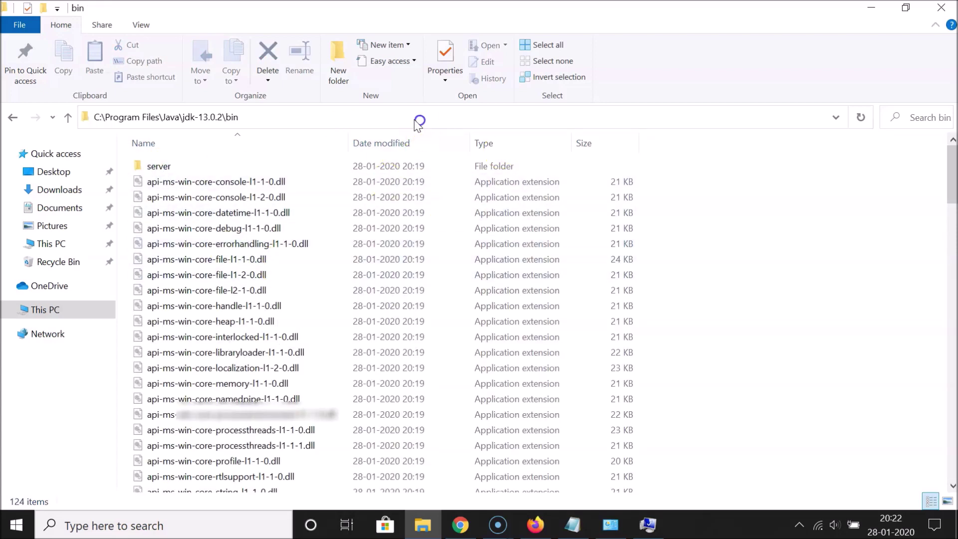
pyautogui.rightClick(280, 118)
pyautogui.click(312, 160)
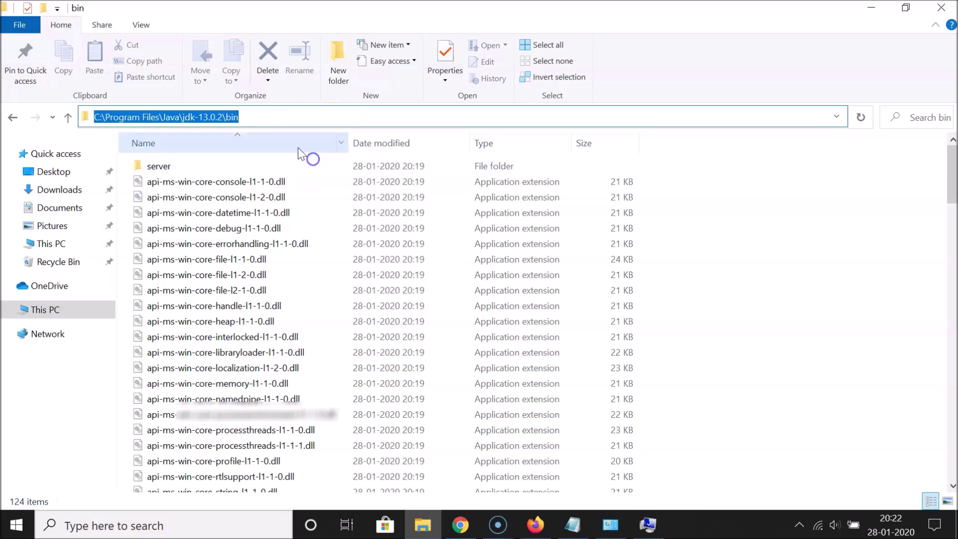
pyautogui.click(870, 8)
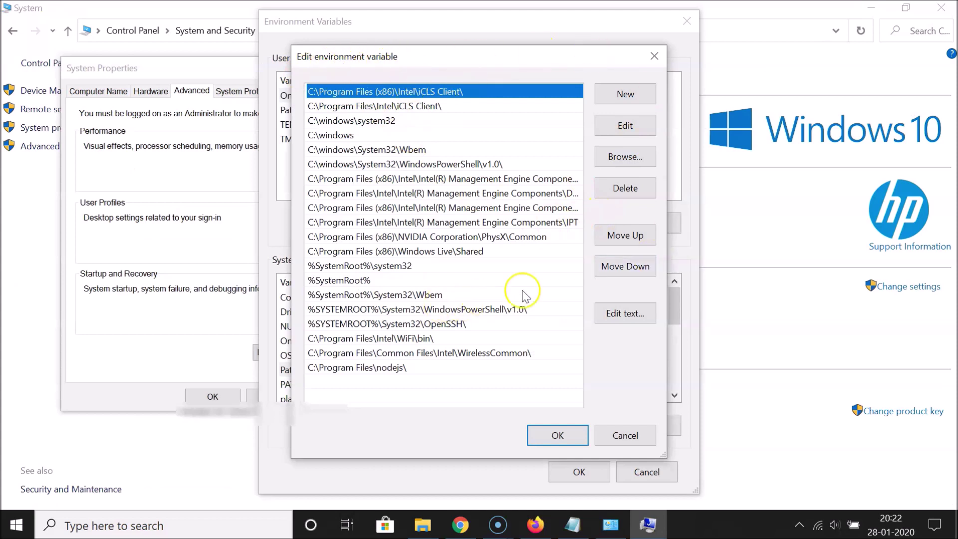
# Add C:\Program Files\Java\jdk-13.0.2\bin as a new entry in the system Path, confirming all dialogs and closing the System window
pyautogui.click(625, 95)
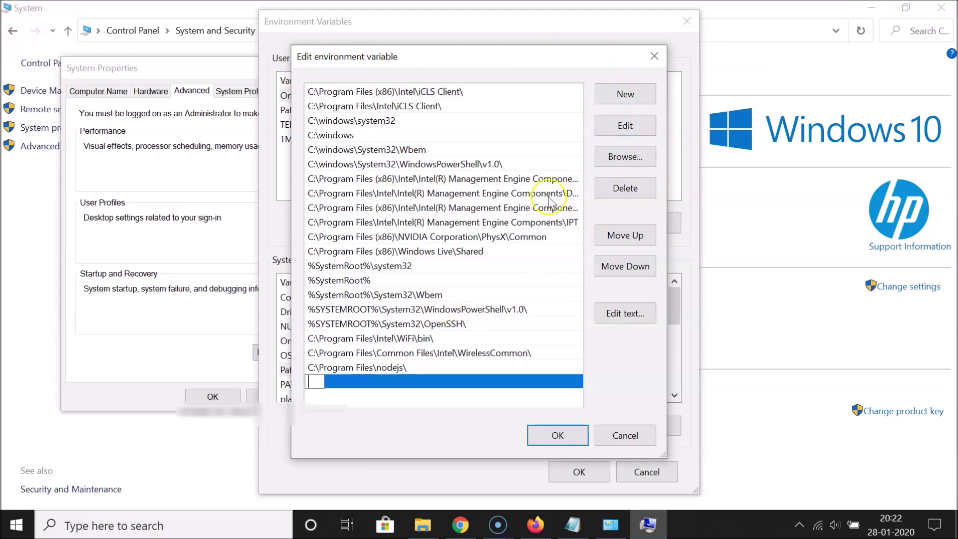
pyautogui.rightClick(320, 383)
pyautogui.click(344, 253)
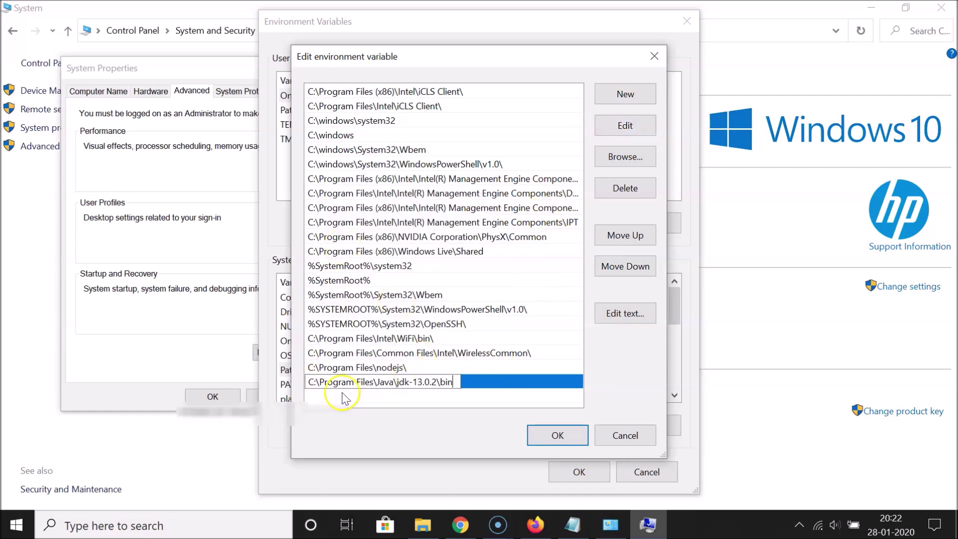
pyautogui.click(557, 436)
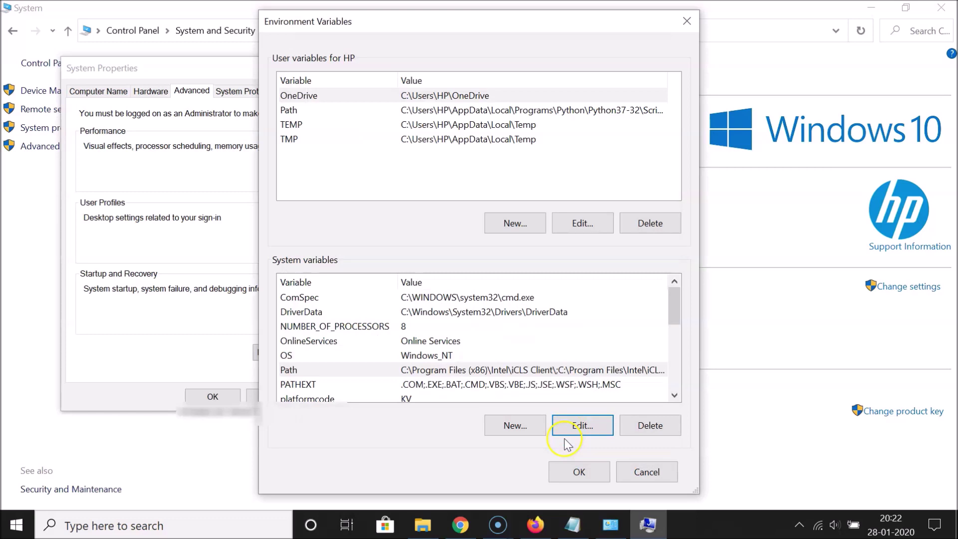
pyautogui.click(579, 472)
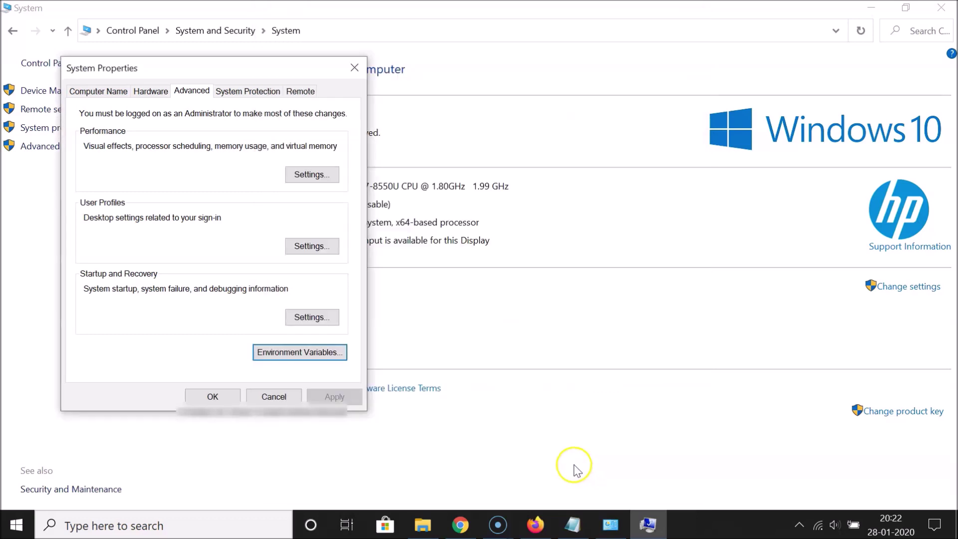
pyautogui.click(218, 399)
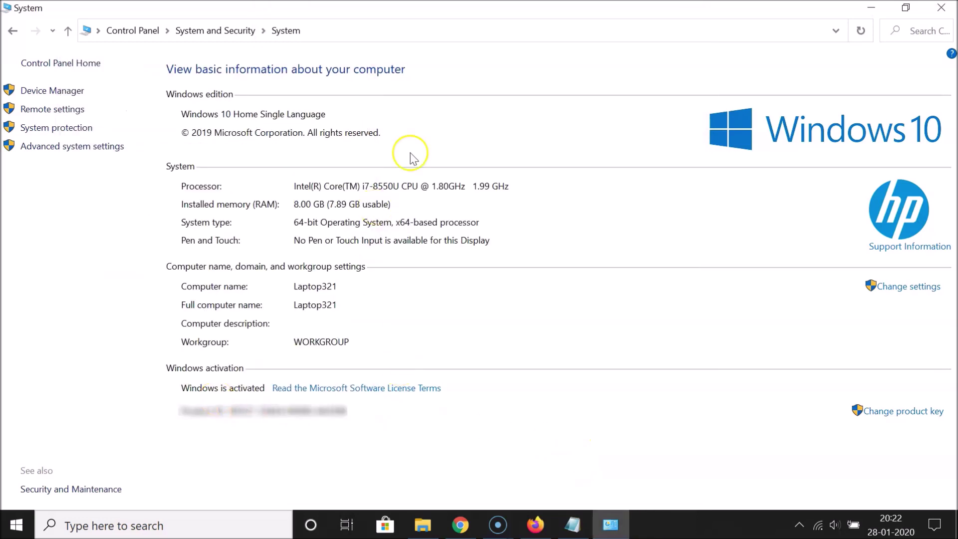
pyautogui.click(941, 7)
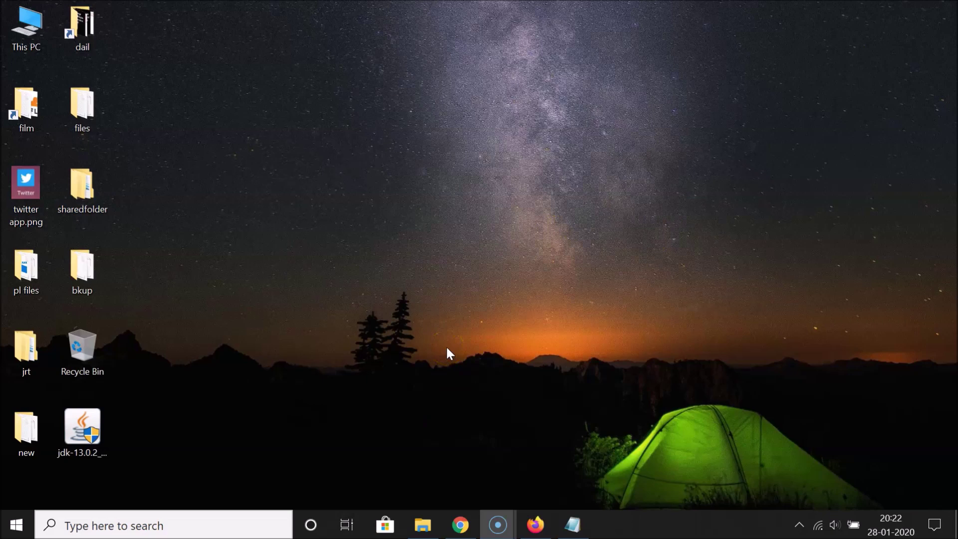
# Open a new Command Prompt and check the Java version with java -version
pyautogui.click(165, 525)
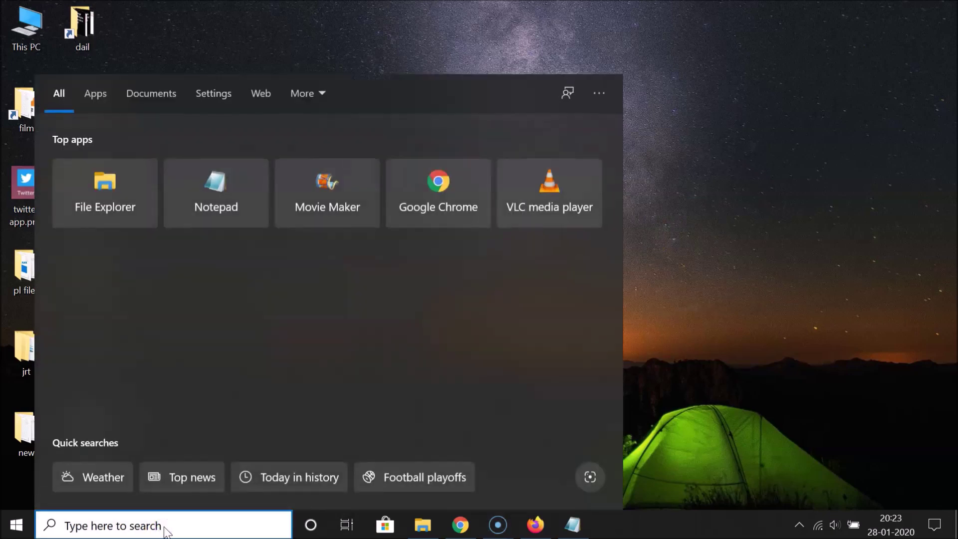
pyautogui.write('cmd')
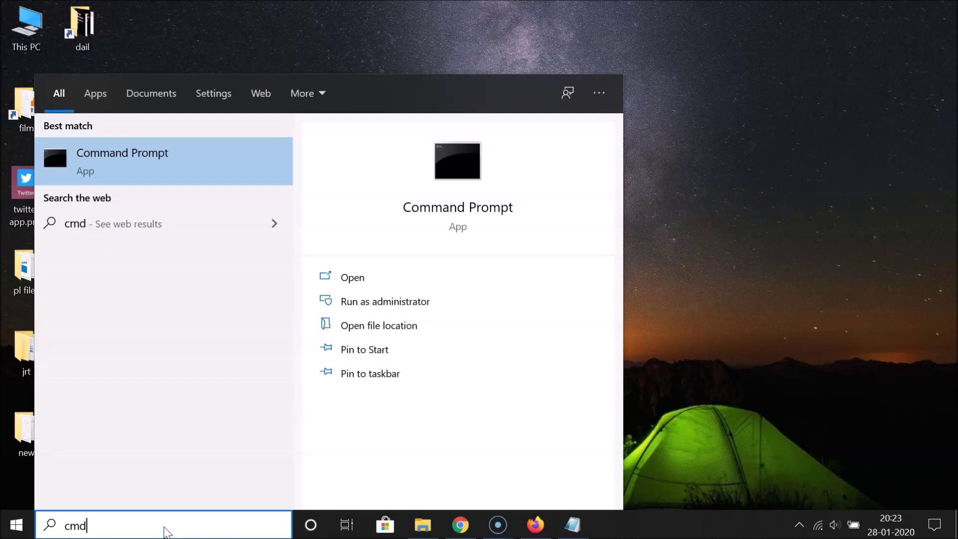
pyautogui.click(149, 173)
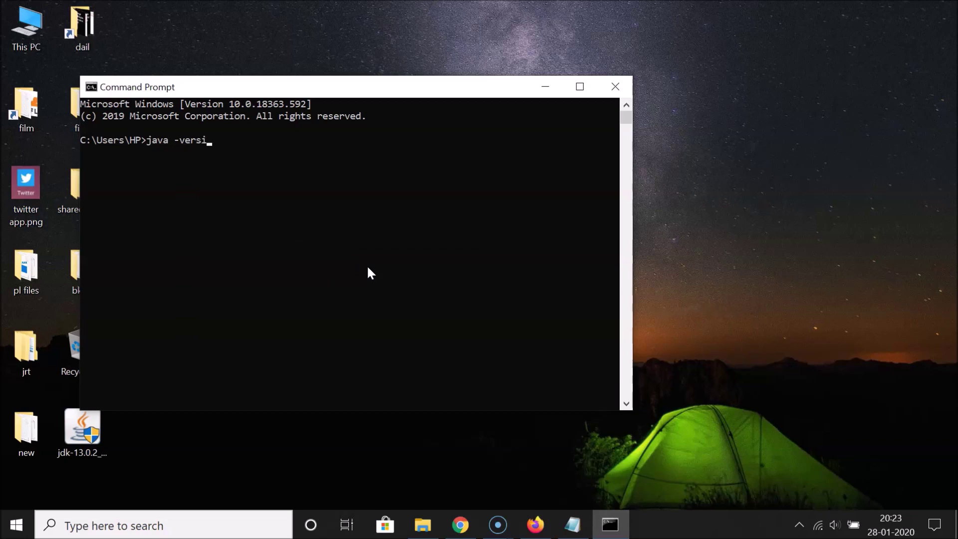
pyautogui.press('Return')
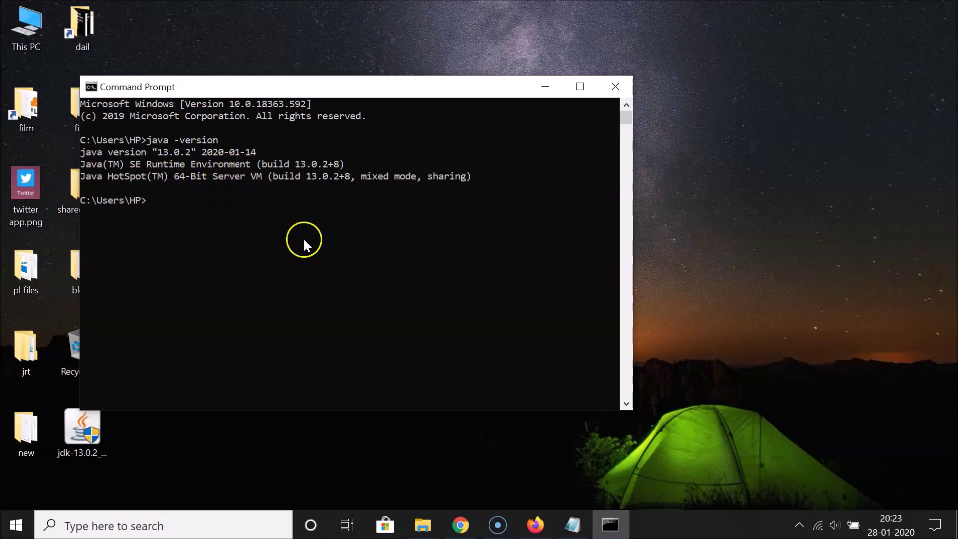
# Run javac without arguments and look through the compiler options it lists
pyautogui.write('javac')
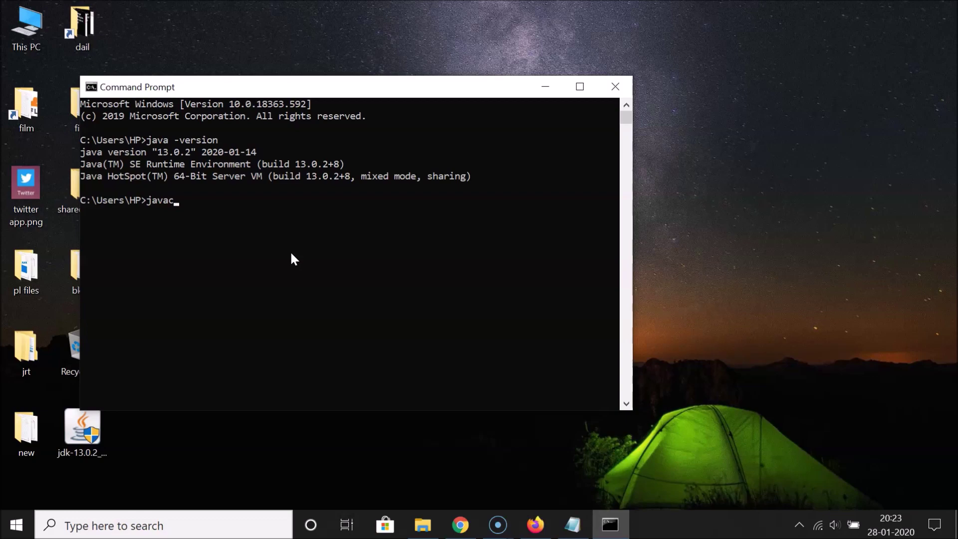
pyautogui.press('Return')
pyautogui.scroll(3, 344, 332)
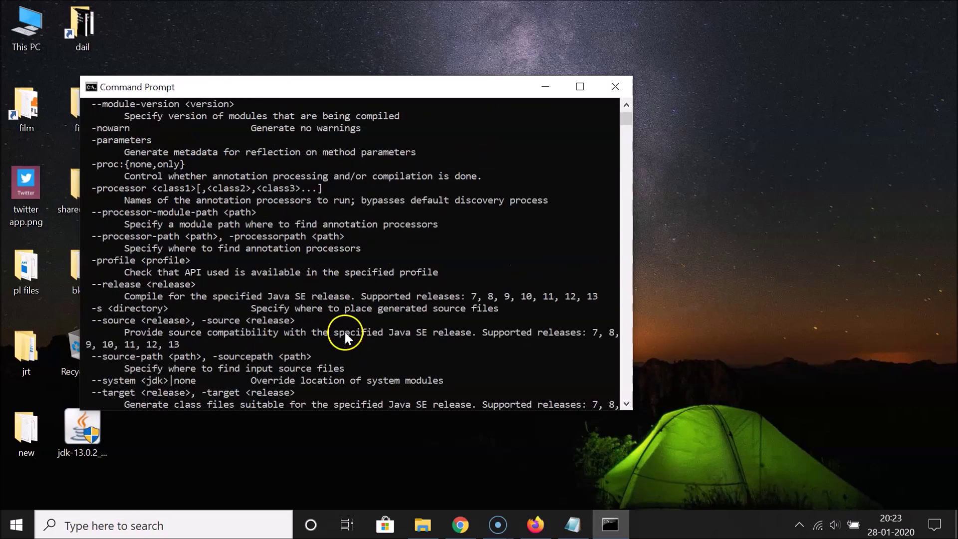
pyautogui.scroll(7, 345, 334)
pyautogui.scroll(-9, 345, 334)
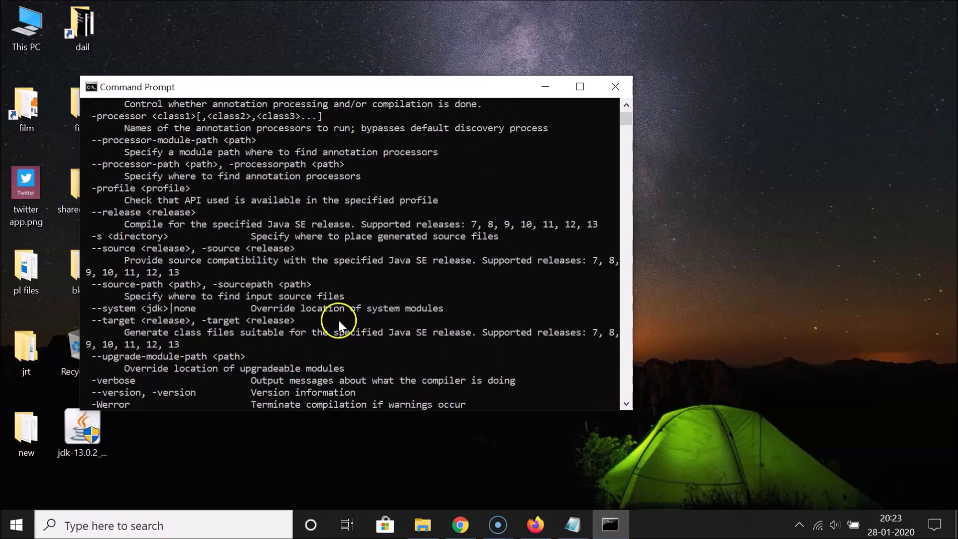
pyautogui.scroll(-3, 338, 324)
# Check the compiler version with javac -version, close Command Prompt and switch to the Notepad note
pyautogui.write('javac -version')
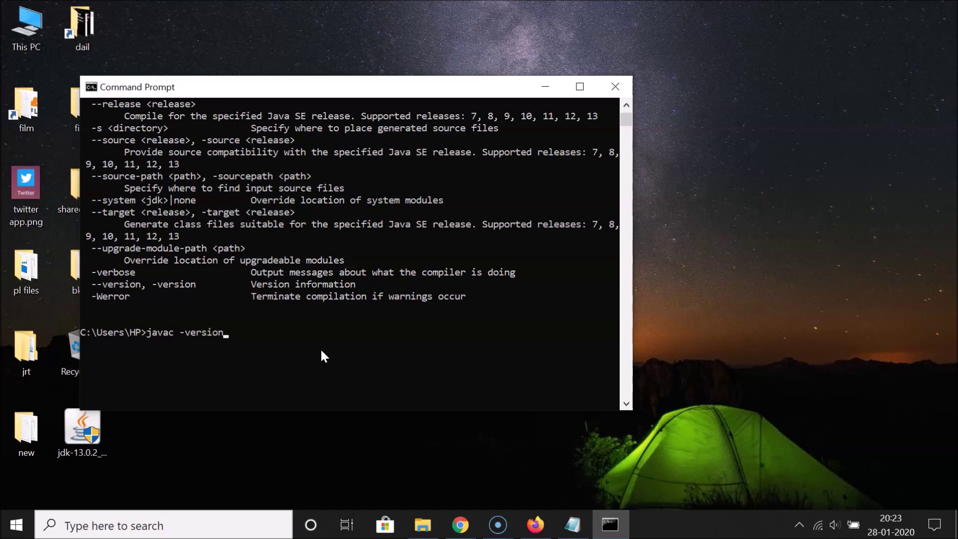
pyautogui.press('Return')
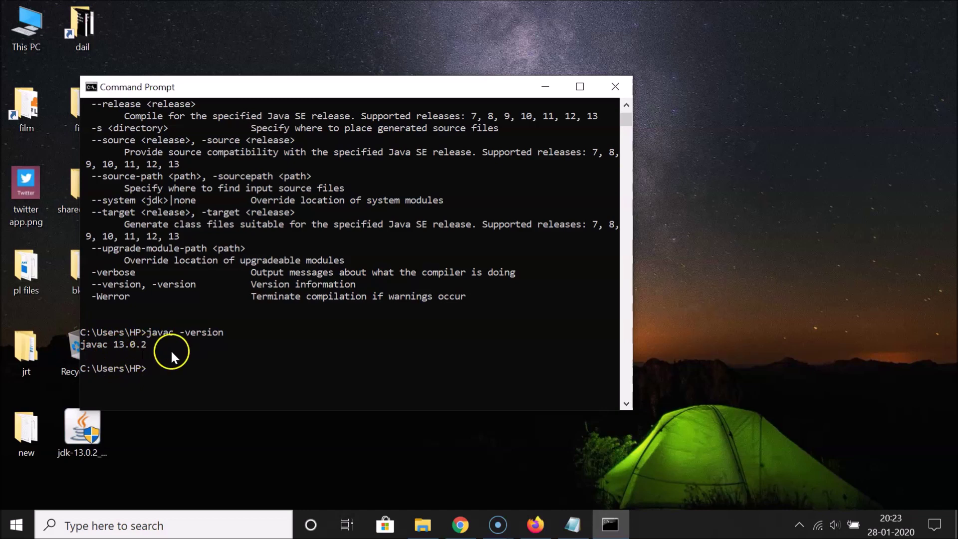
pyautogui.click(614, 90)
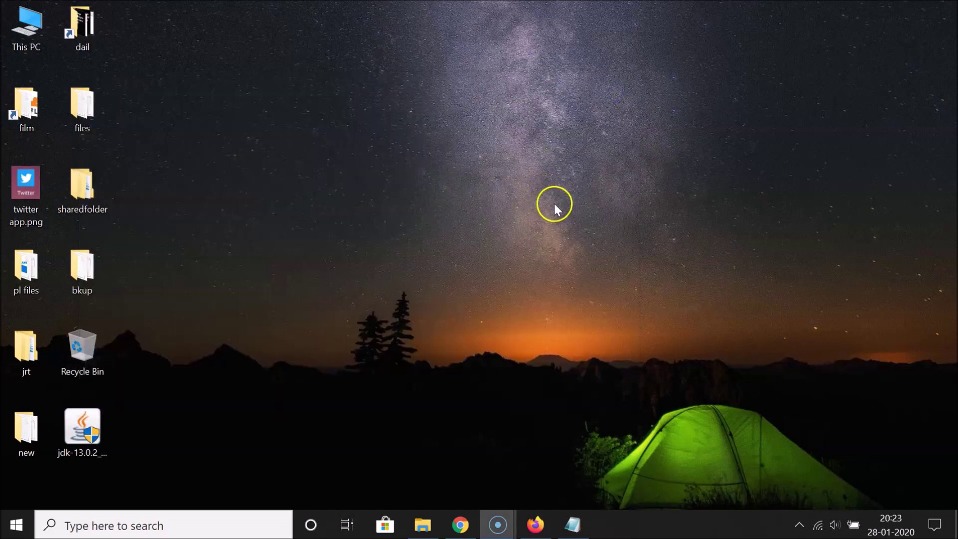
pyautogui.click(572, 524)
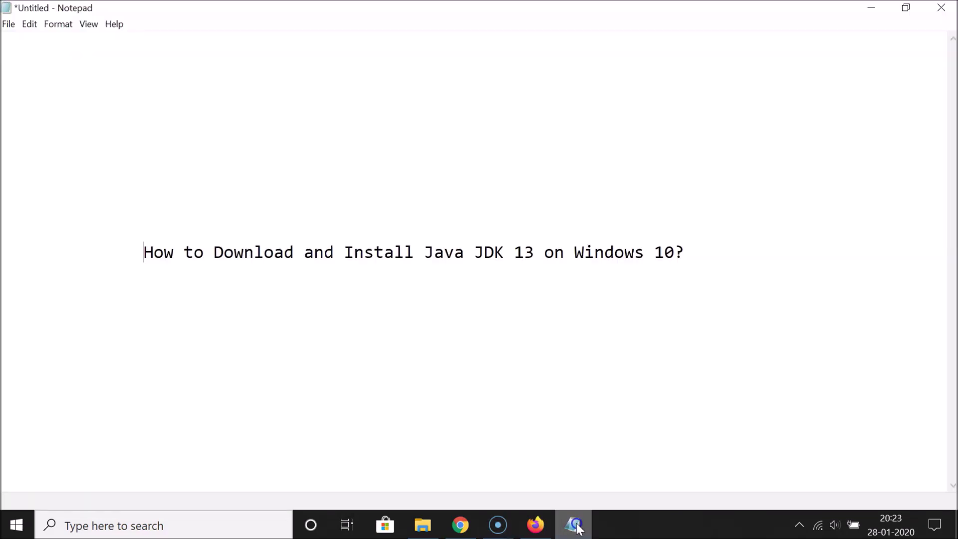